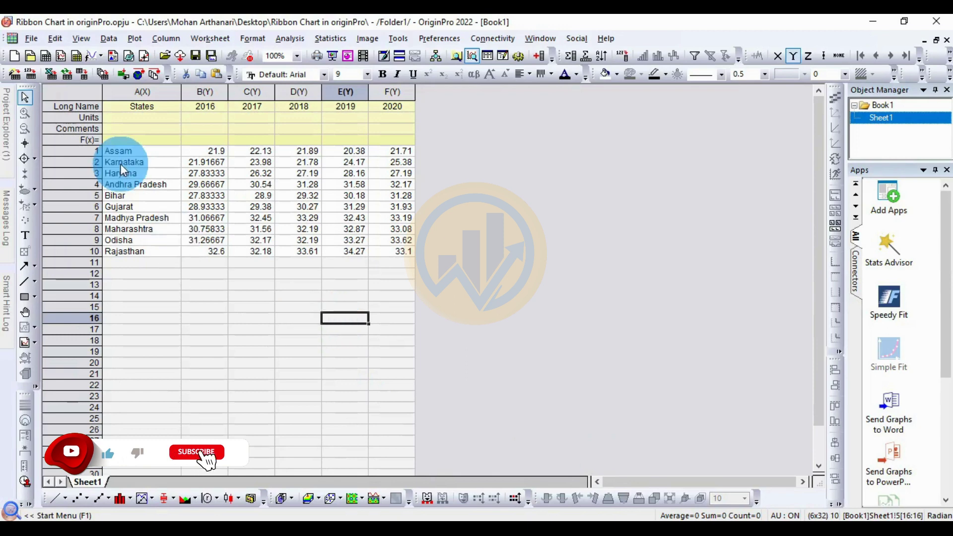
# Examine the worksheet's data range, the state names in column A and the year names of columns B to F
pyautogui.moveTo(106, 106); pyautogui.dragTo(393, 255)
pyautogui.click(368, 257)
pyautogui.click(393, 256)
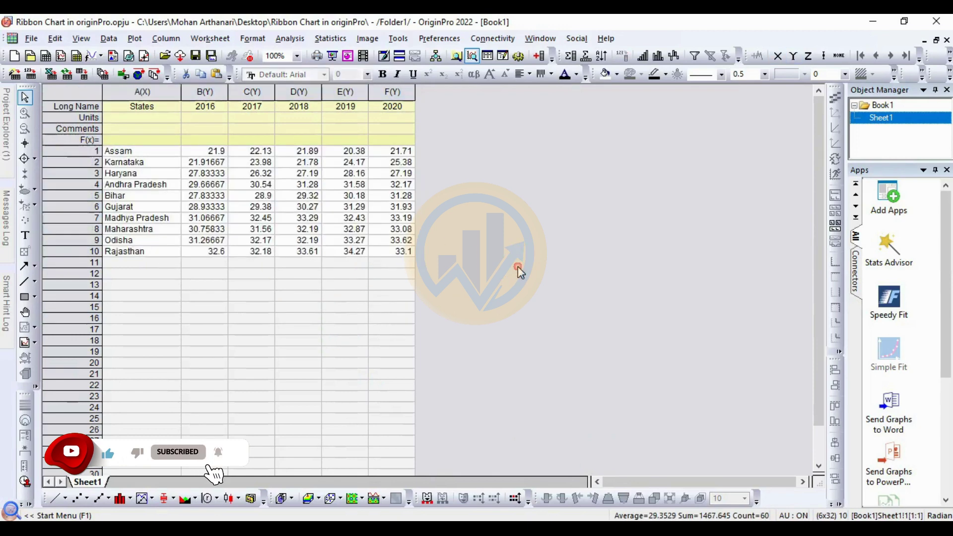
pyautogui.moveTo(151, 149); pyautogui.dragTo(158, 248)
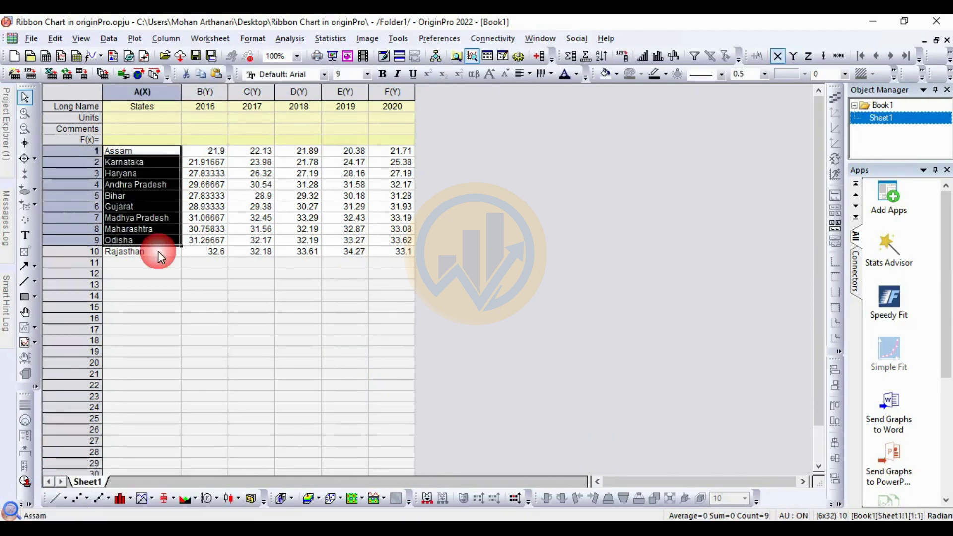
pyautogui.click(149, 274)
pyautogui.moveTo(205, 109); pyautogui.dragTo(392, 107)
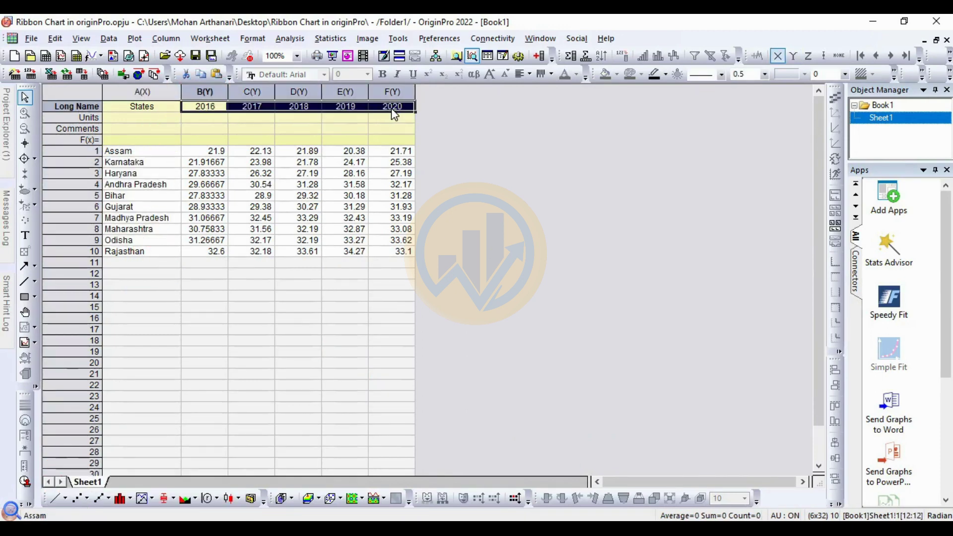
pyautogui.click(489, 160)
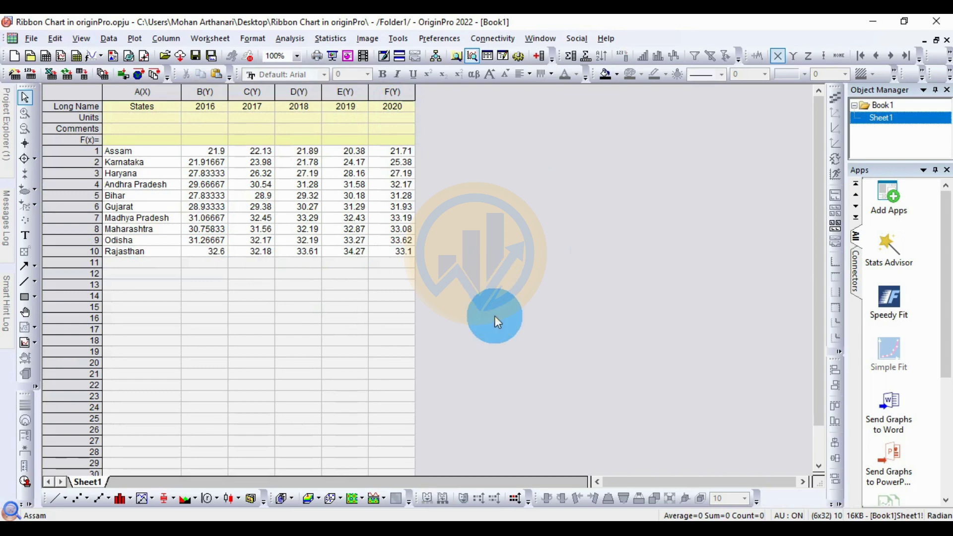
# Create a Ribbon Chart from worksheet columns A through F
pyautogui.moveTo(149, 92); pyautogui.dragTo(427, 123)
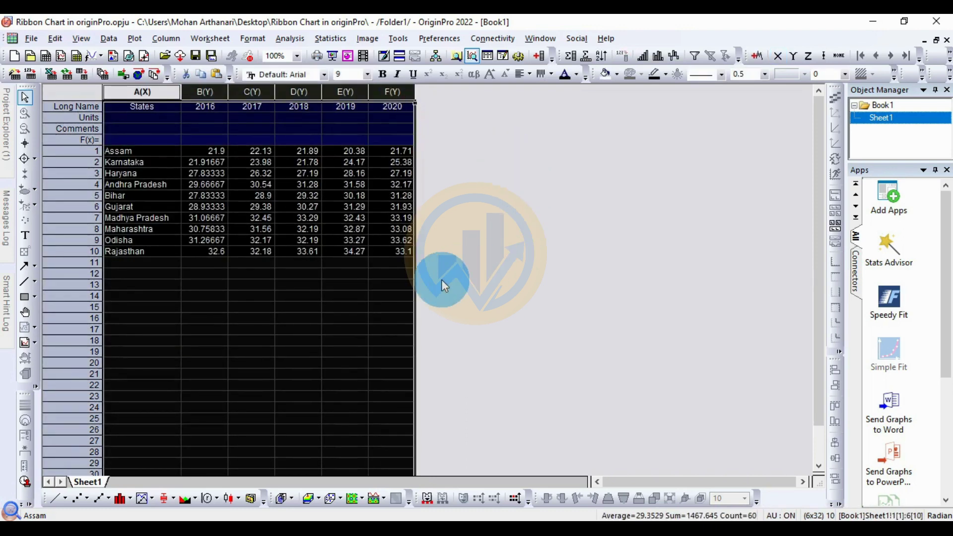
pyautogui.click(135, 40)
pyautogui.moveTo(169, 198)
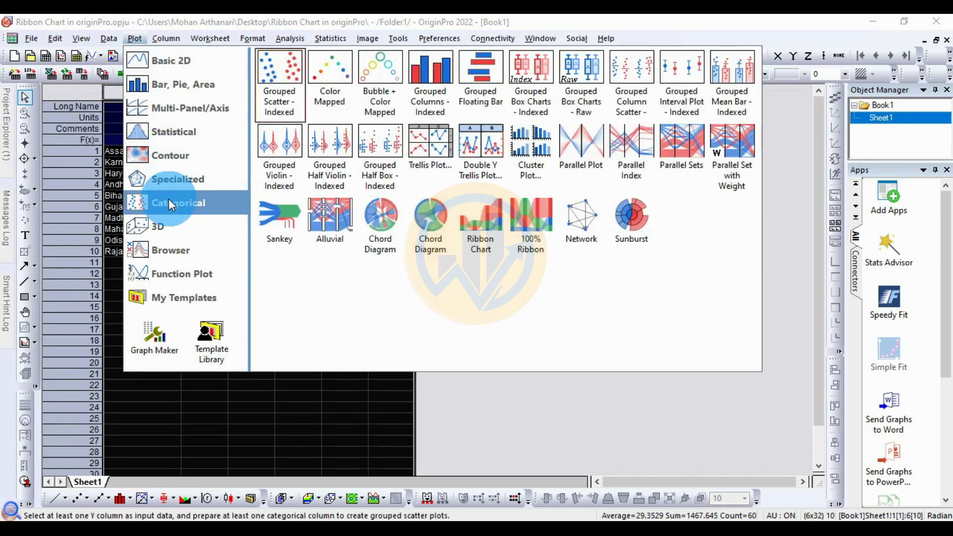
pyautogui.click(479, 224)
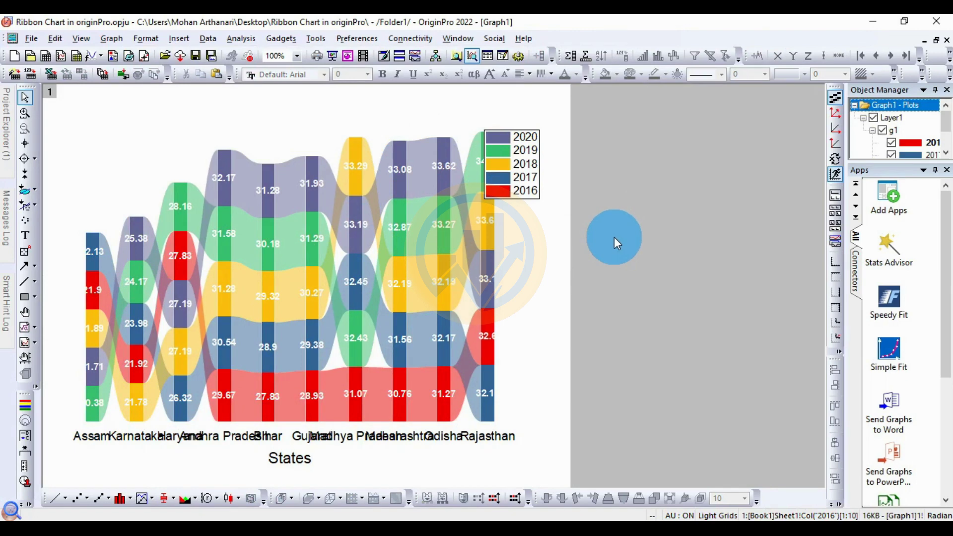
# Move the legend clear of the ribbons and arrange its entries horizontally
pyautogui.moveTo(540, 181); pyautogui.dragTo(556, 160)
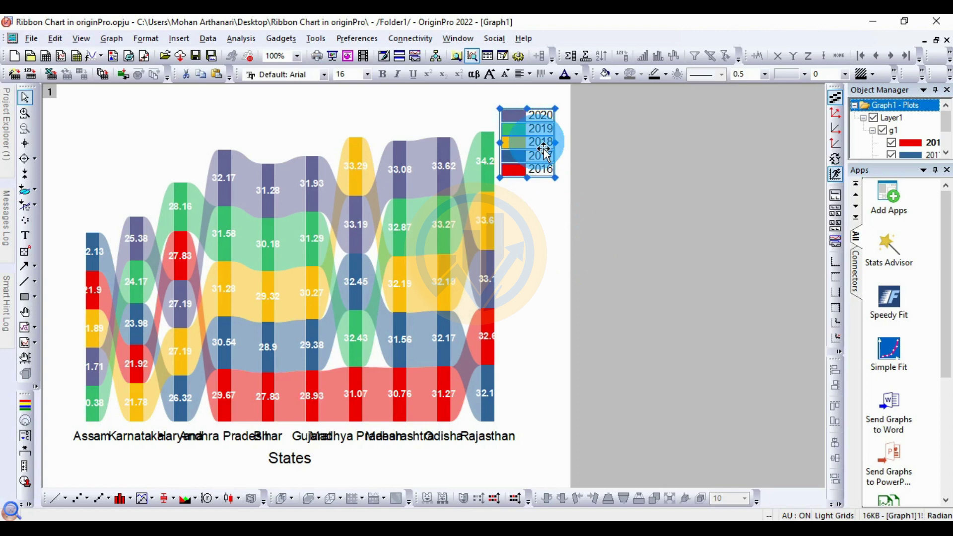
pyautogui.rightClick(538, 143)
pyautogui.moveTo(593, 164)
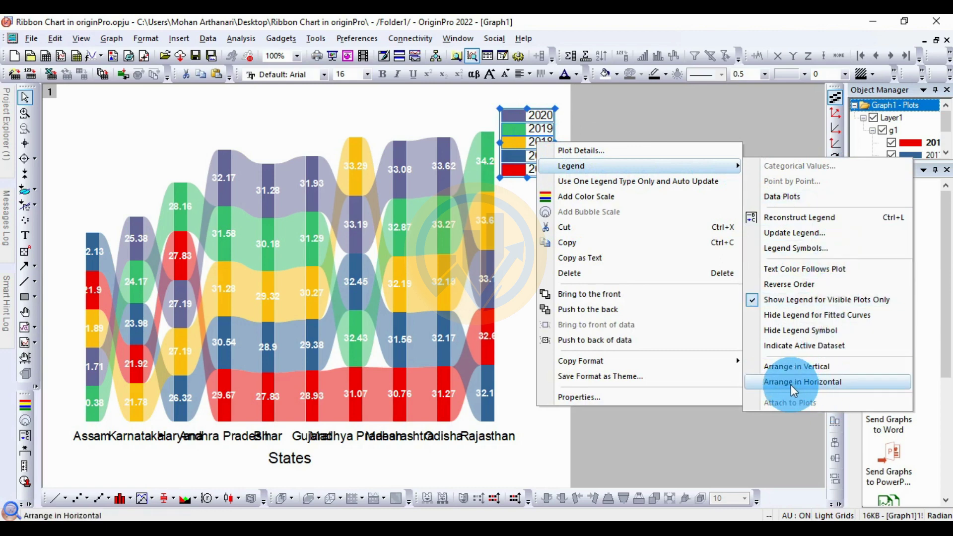
pyautogui.click(804, 382)
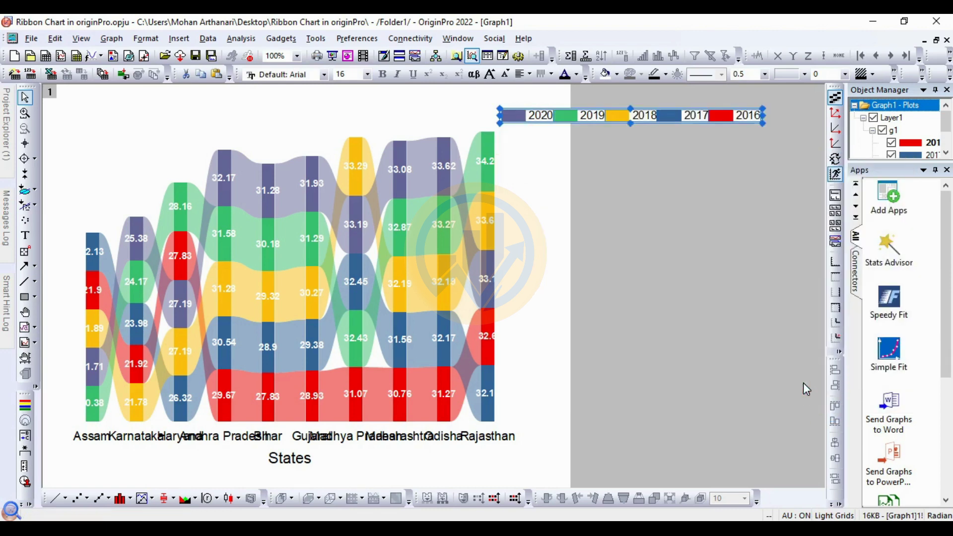
# Move the horizontal legend to the blank area centred above the ribbon chart
pyautogui.click(630, 122)
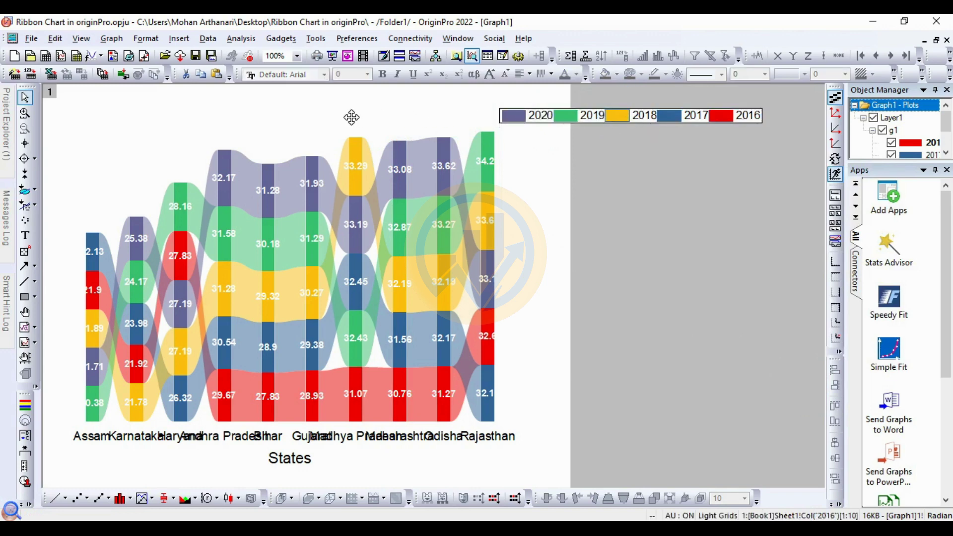
pyautogui.click(563, 115)
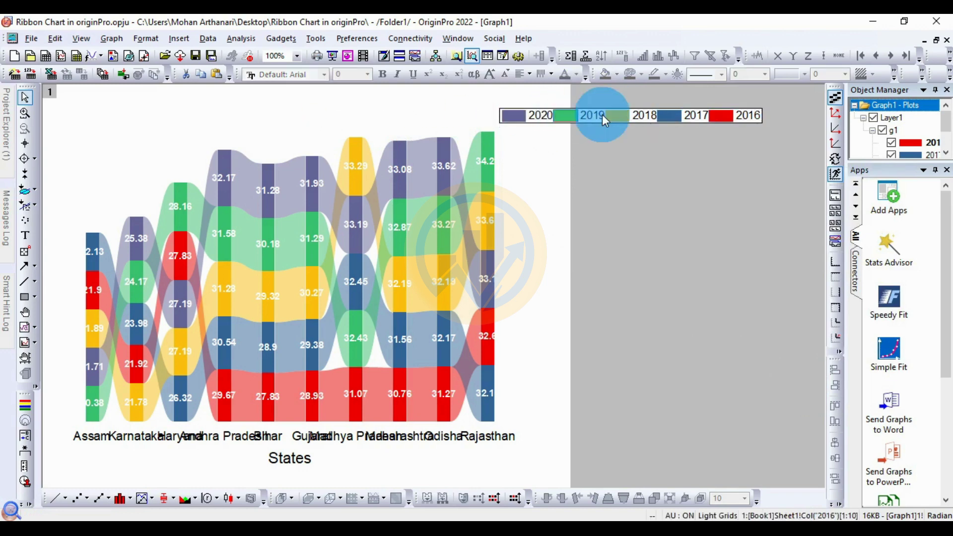
pyautogui.moveTo(606, 122); pyautogui.dragTo(277, 115)
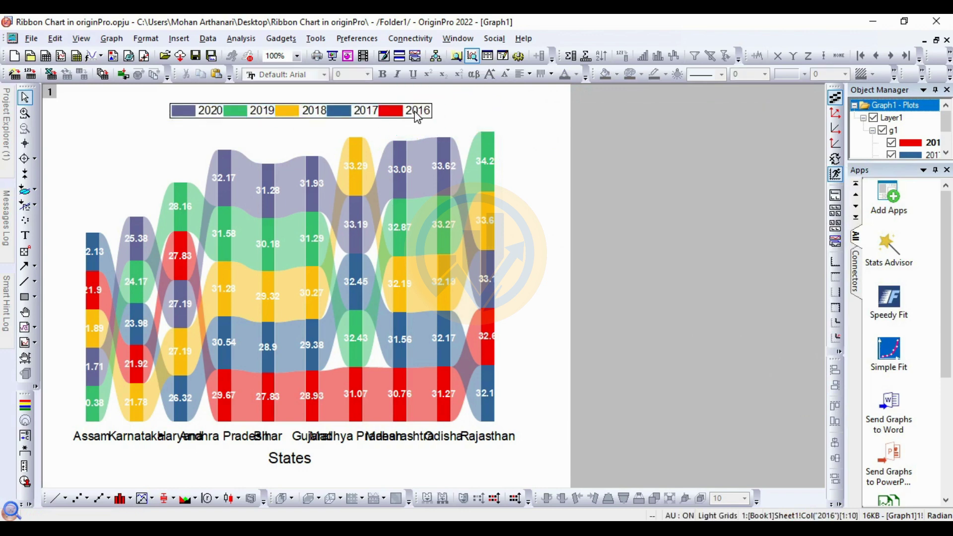
# Remove the legend's frame by setting its line width to 0, with black as the line colour
pyautogui.click(361, 117)
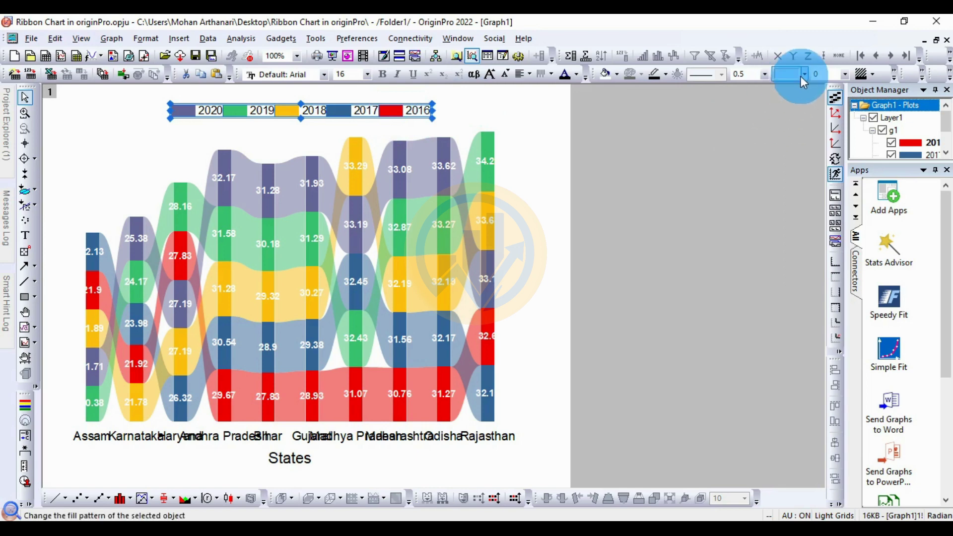
pyautogui.click(757, 76)
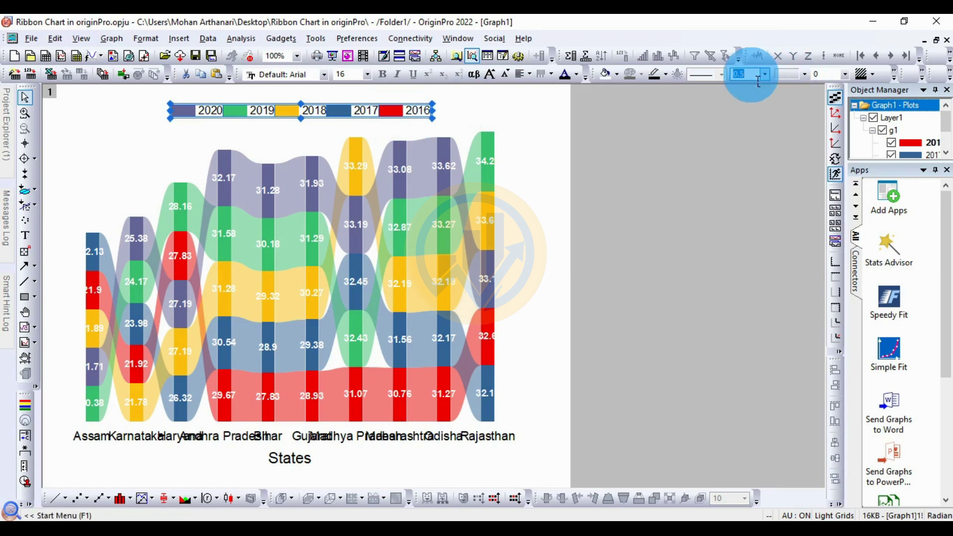
pyautogui.write('0')
pyautogui.click(665, 75)
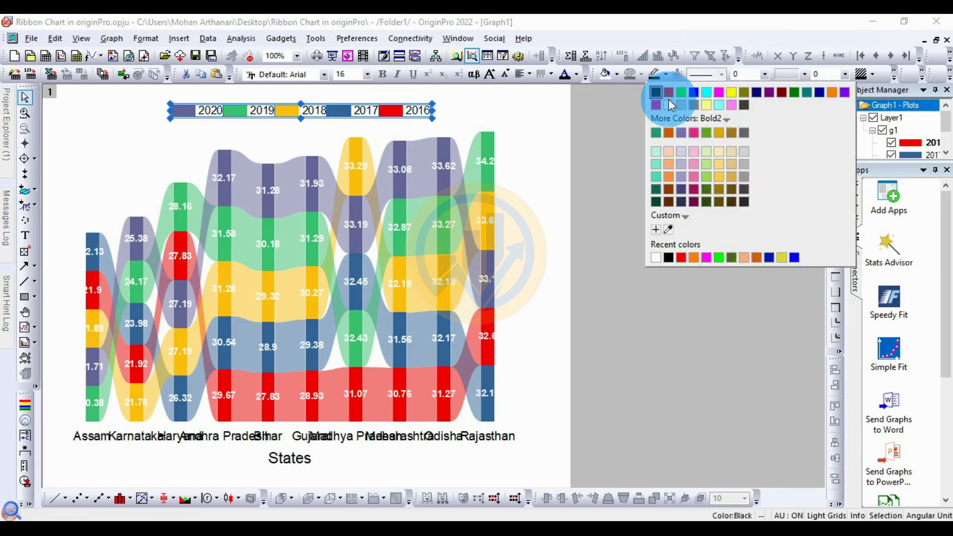
pyautogui.click(661, 97)
pyautogui.click(631, 168)
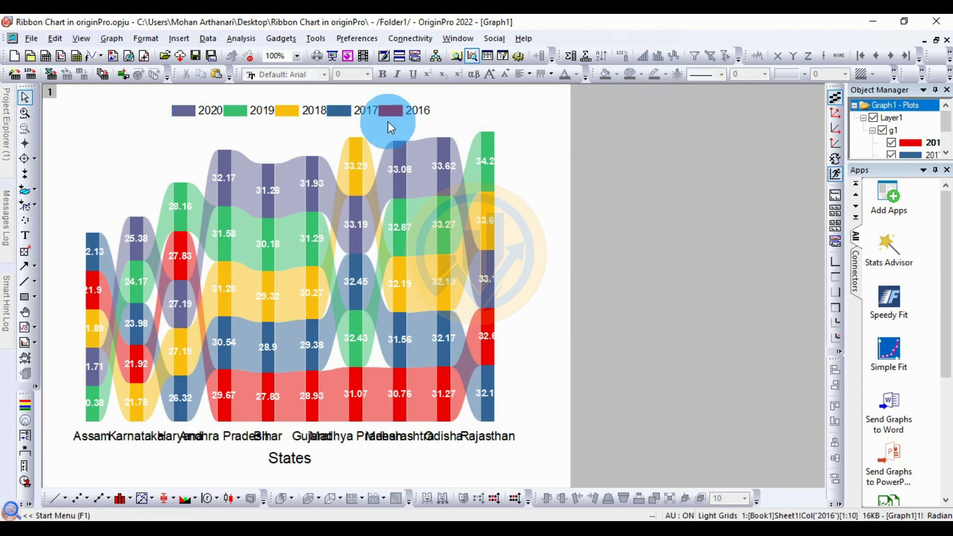
# Change the legend text font to Times New Roman
pyautogui.click(422, 109)
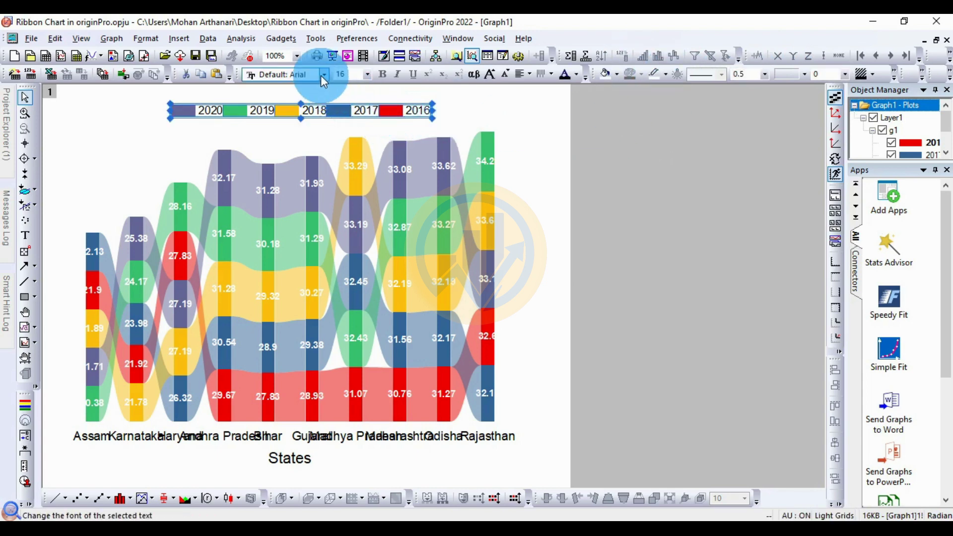
pyautogui.click(323, 76)
pyautogui.scroll(3, 308, 103)
pyautogui.click(299, 103)
pyautogui.click(461, 105)
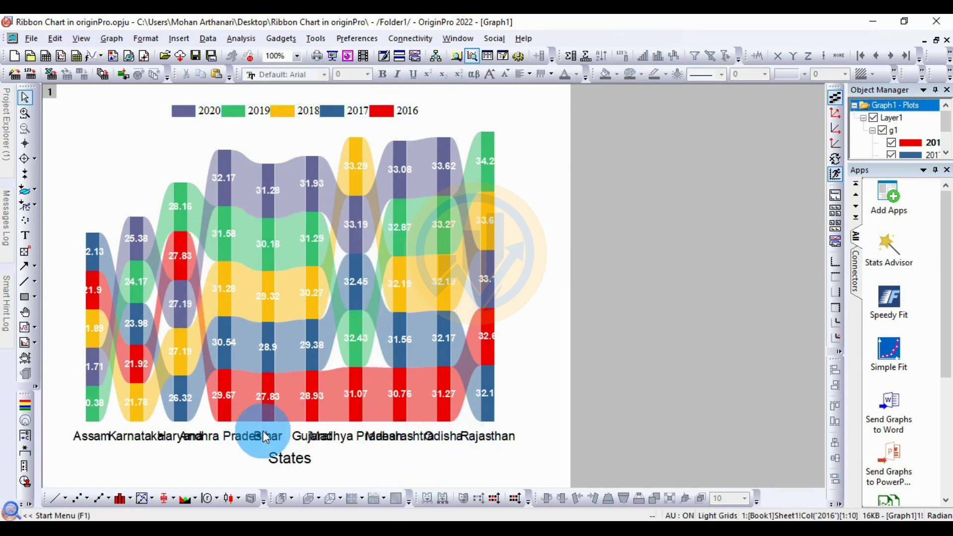
# Set the direction of the bottom X axis tick labels to Vertical
pyautogui.click(142, 438)
pyautogui.rightClick(148, 442)
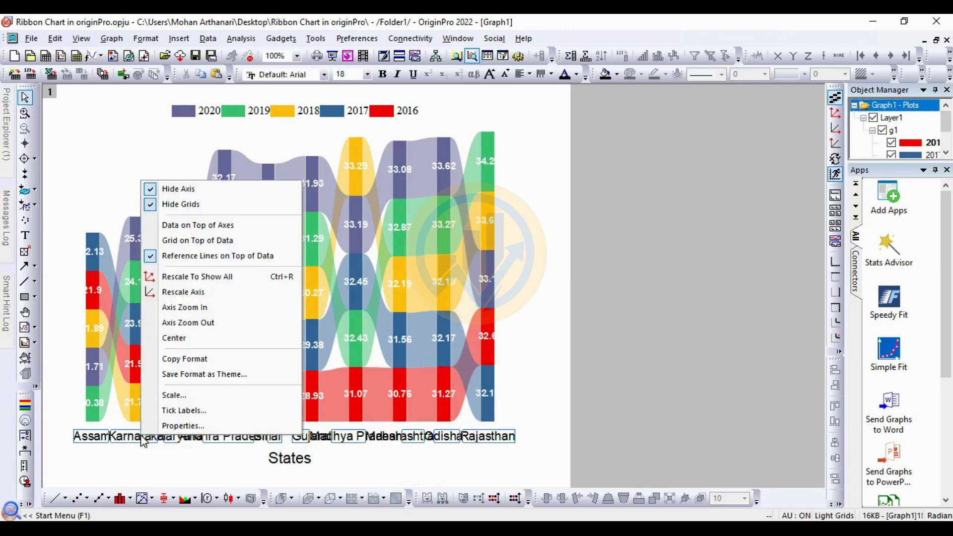
pyautogui.click(213, 426)
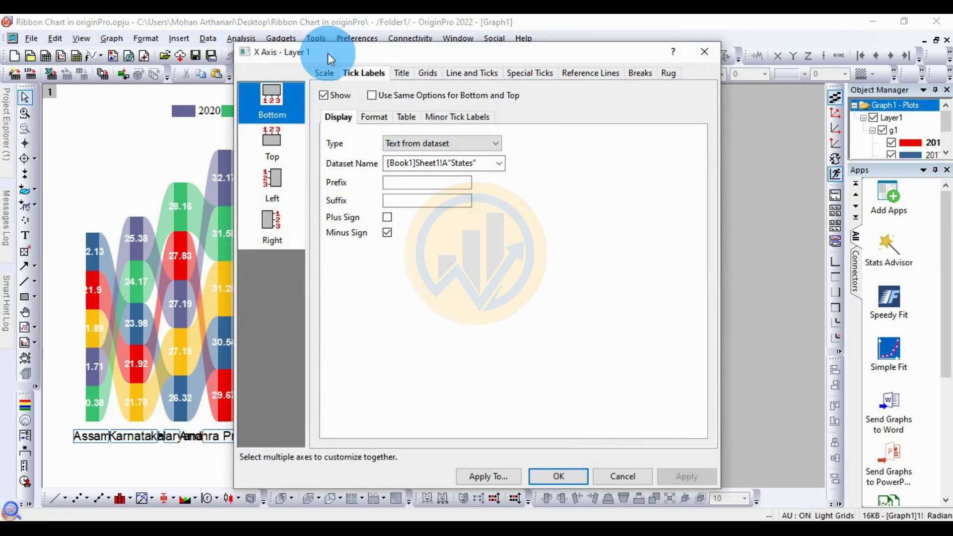
pyautogui.moveTo(327, 53); pyautogui.dragTo(389, 65)
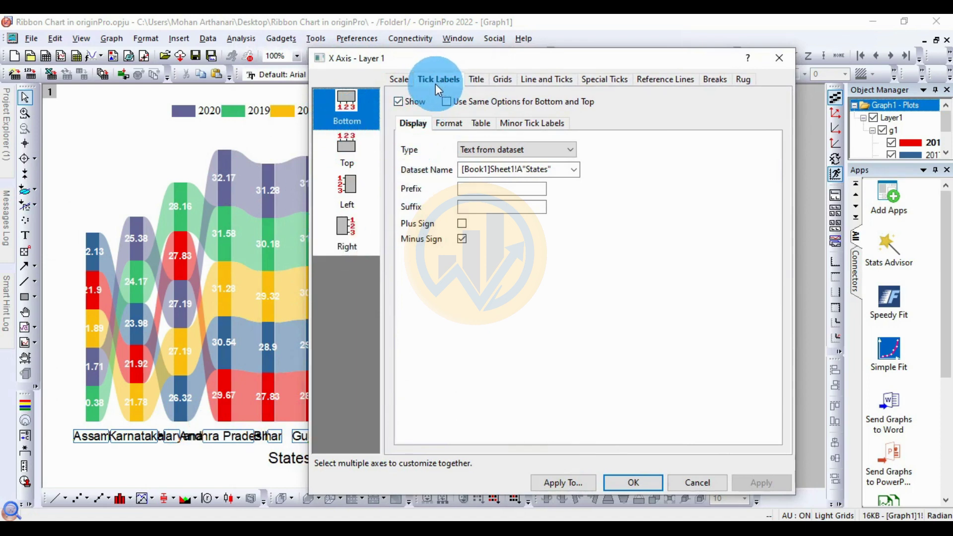
pyautogui.click(448, 124)
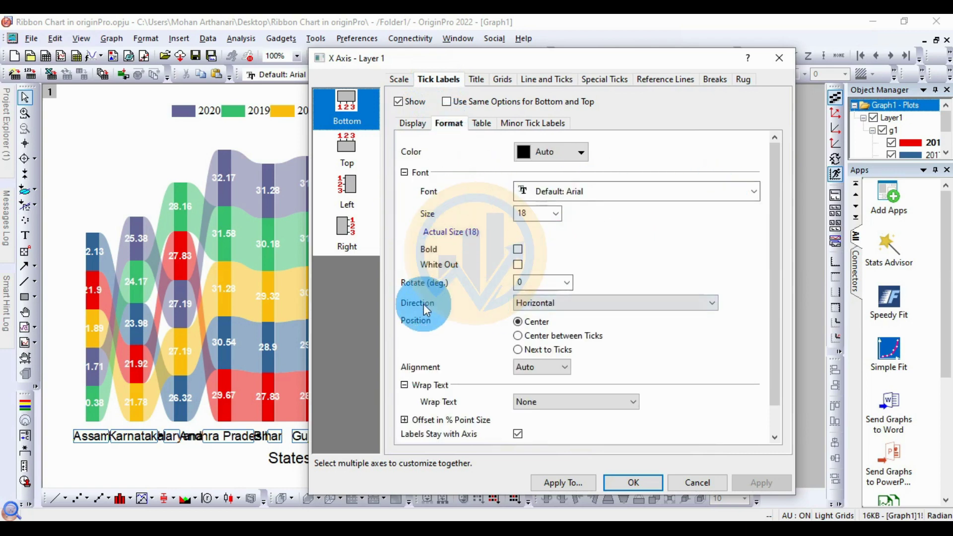
pyautogui.click(540, 302)
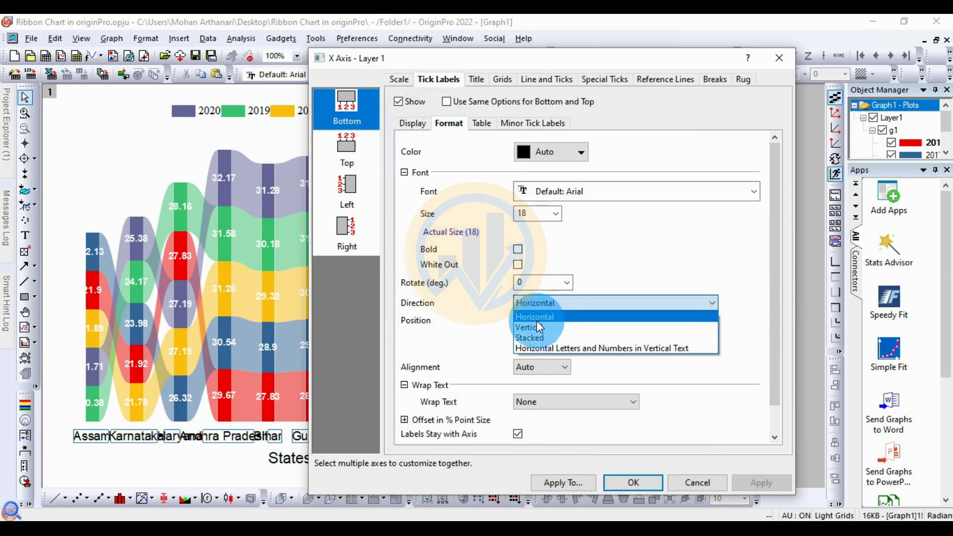
pyautogui.click(539, 327)
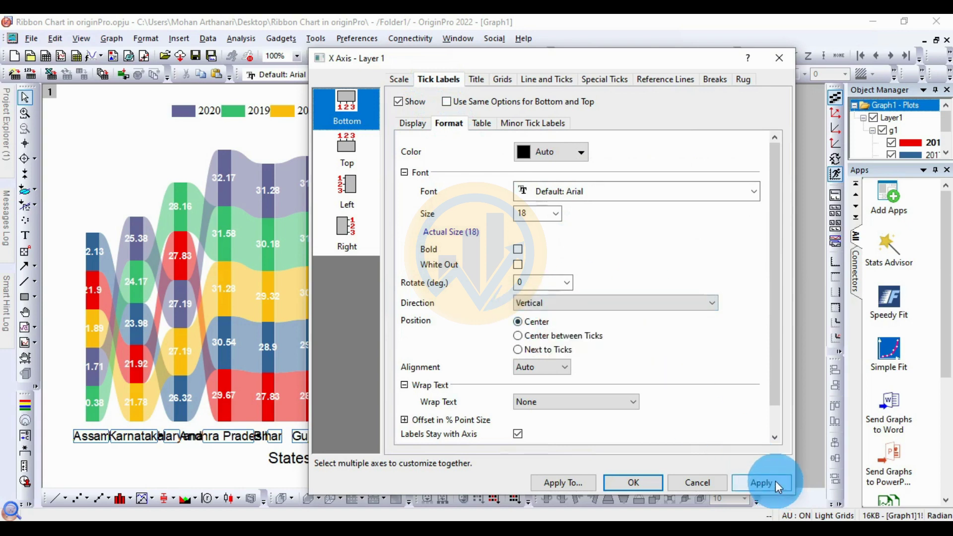
pyautogui.click(776, 486)
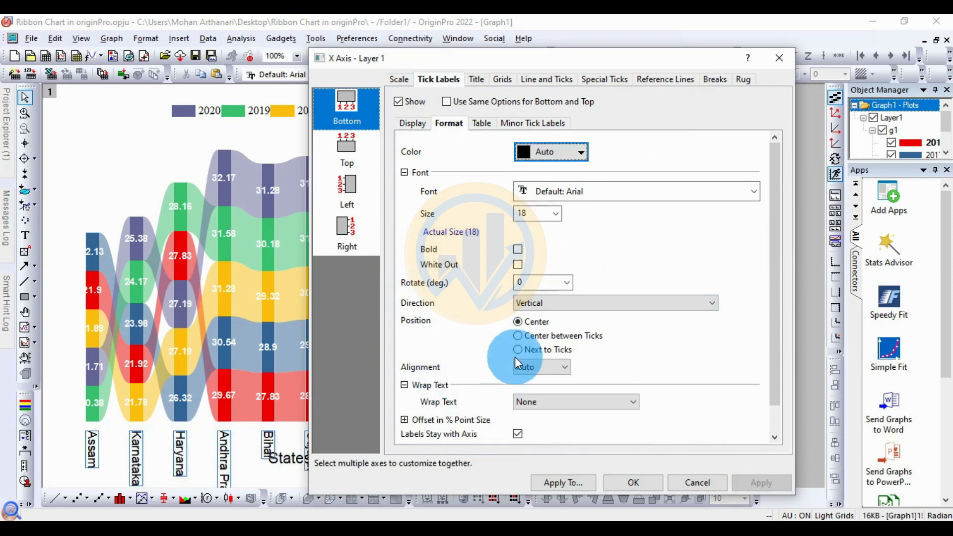
# Format the bottom X axis tick labels in Times New Roman, size 16, bold
pyautogui.click(744, 196)
pyautogui.scroll(1, 590, 210)
pyautogui.click(590, 234)
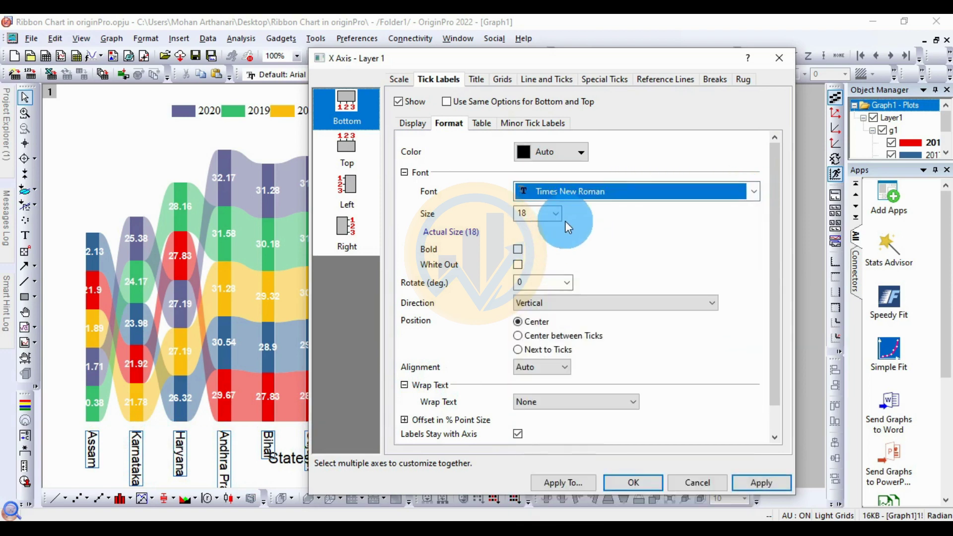
pyautogui.click(555, 213)
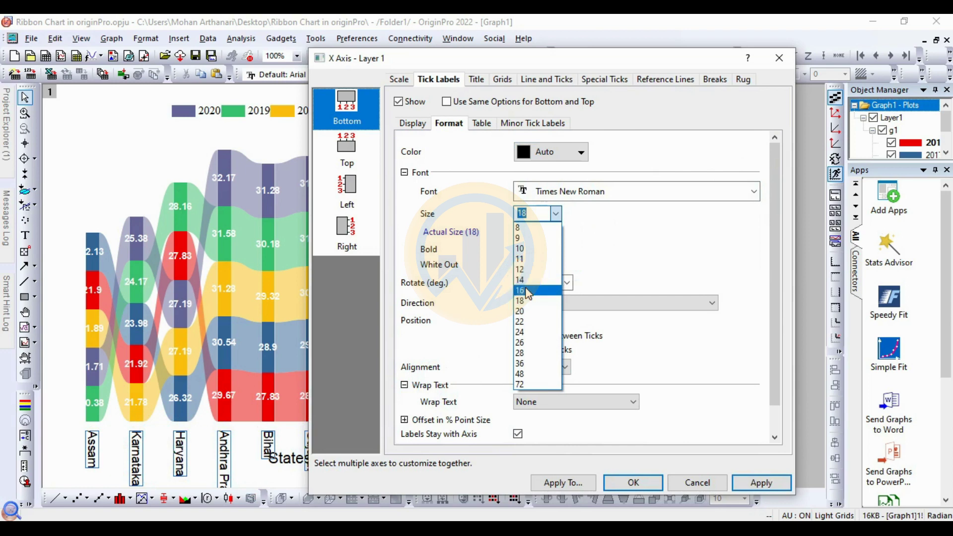
pyautogui.click(529, 287)
pyautogui.click(779, 488)
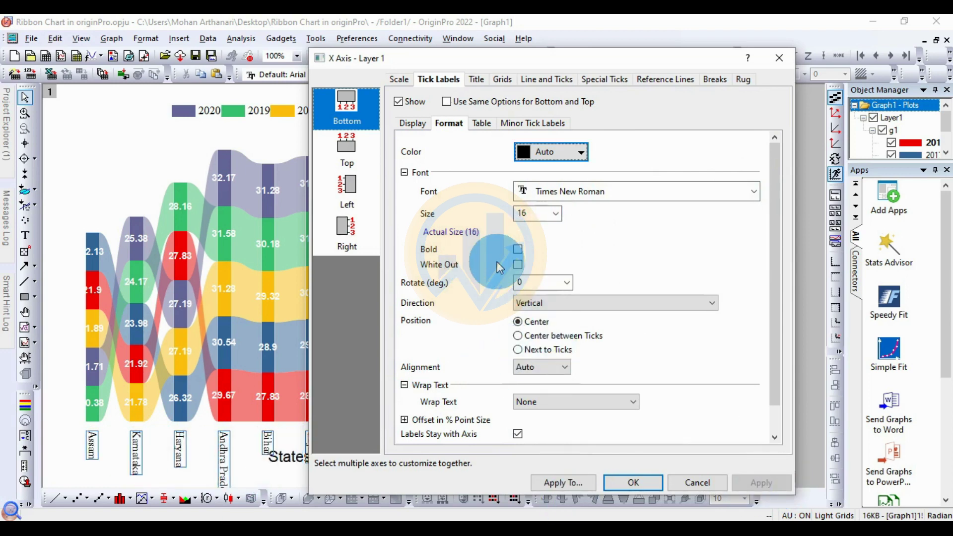
pyautogui.click(517, 249)
pyautogui.click(776, 487)
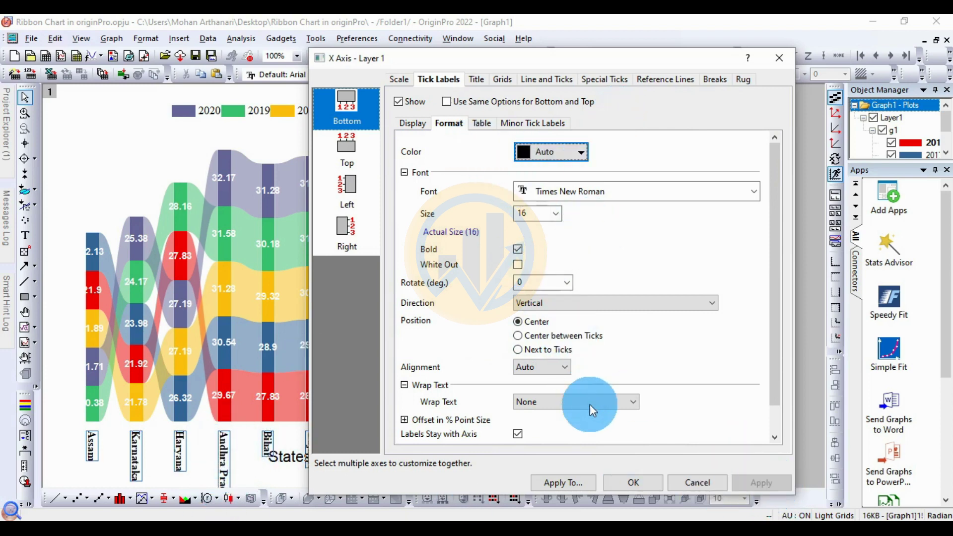
pyautogui.click(635, 487)
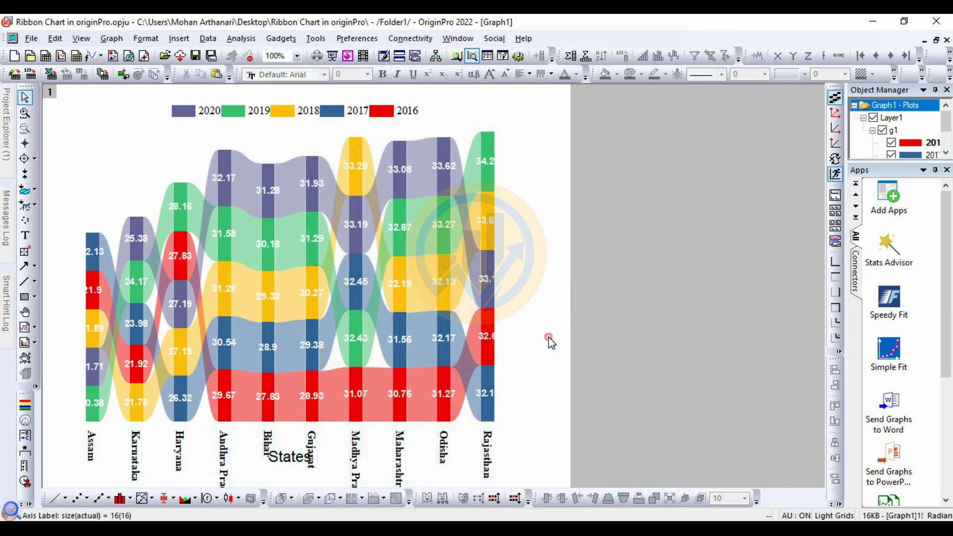
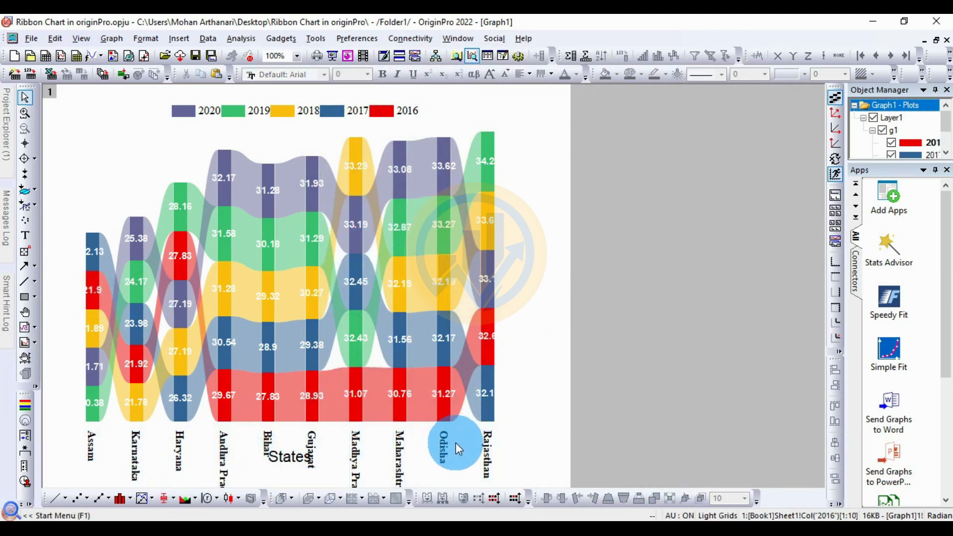
# Fit the page to its layers with a border width of 5, adjusting both height and width
pyautogui.click(110, 38)
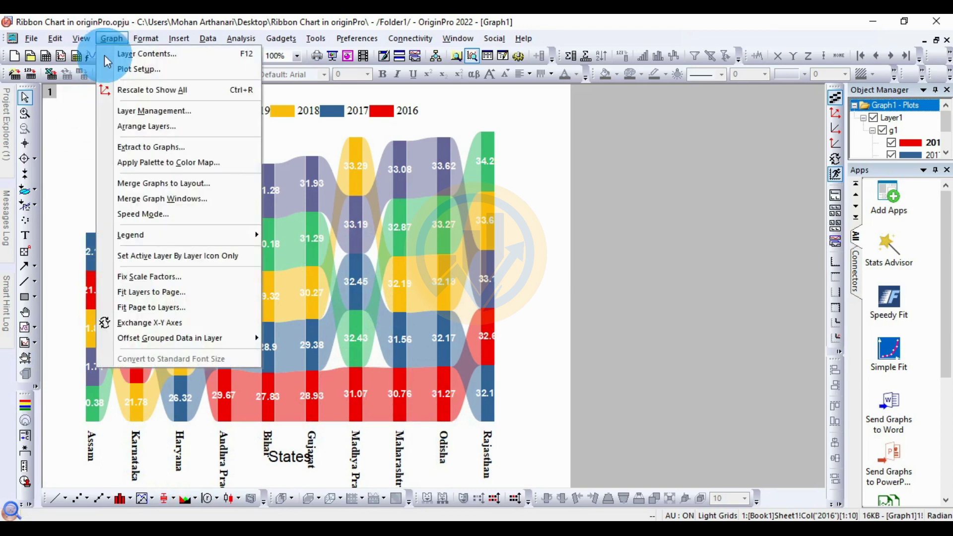
pyautogui.click(159, 308)
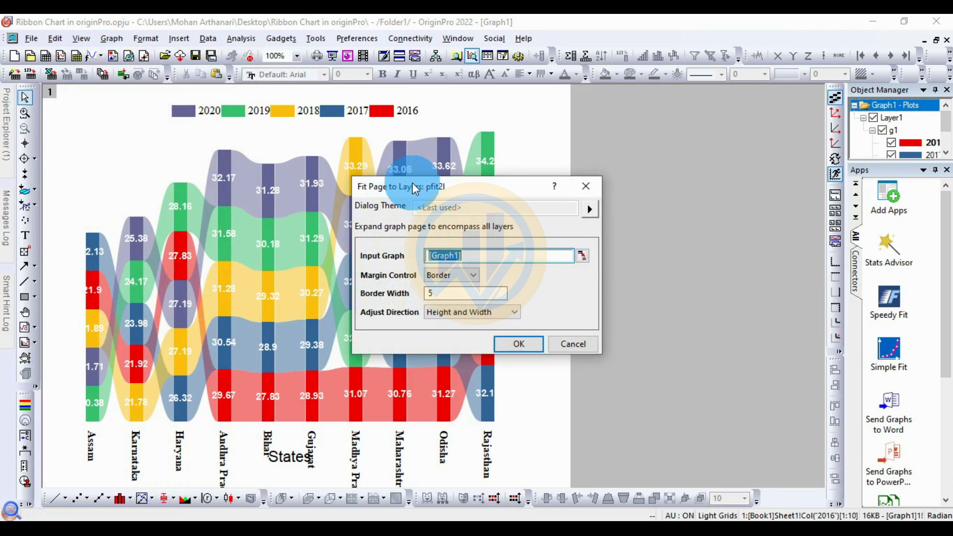
pyautogui.moveTo(414, 187); pyautogui.dragTo(415, 154)
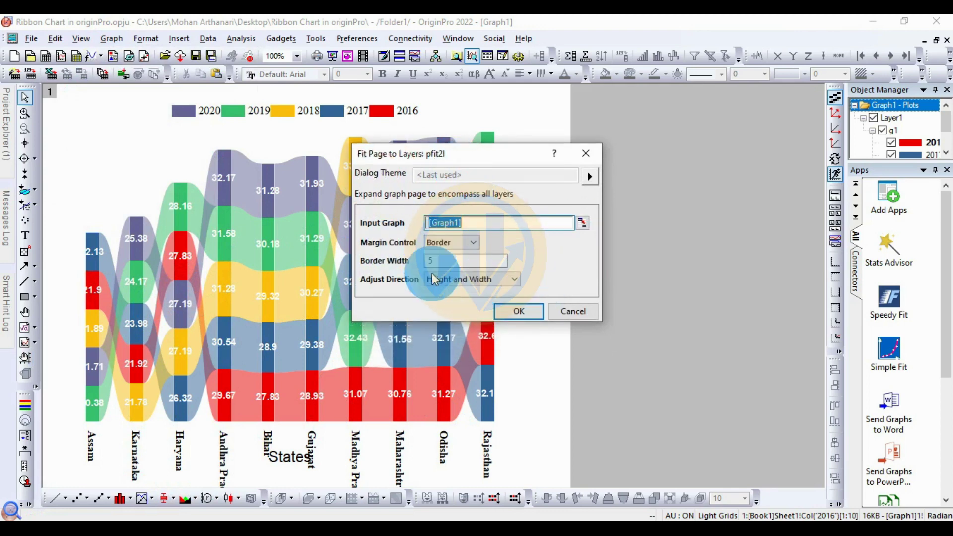
pyautogui.click(519, 311)
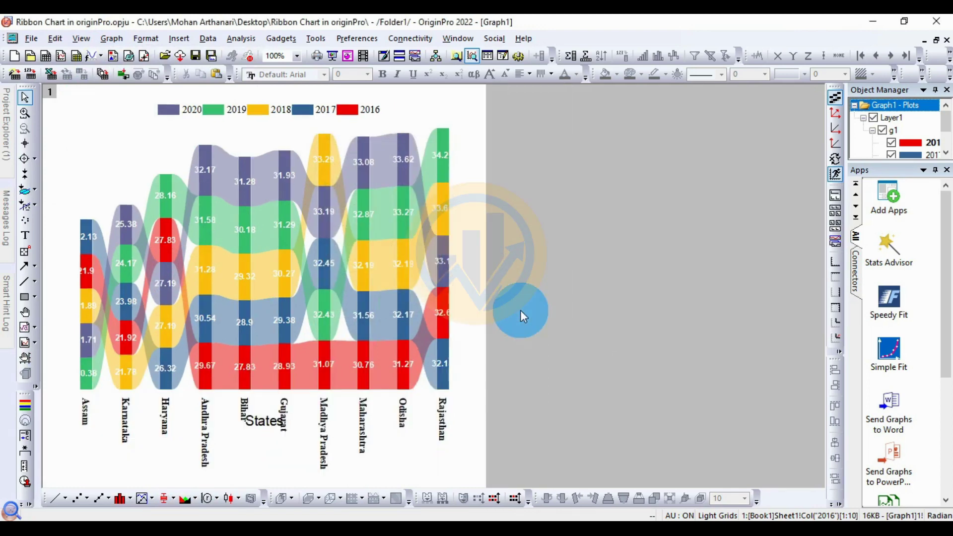
# Move the States axis title below the tick labels and format it in bold Times New Roman at a smaller size
pyautogui.click(276, 427)
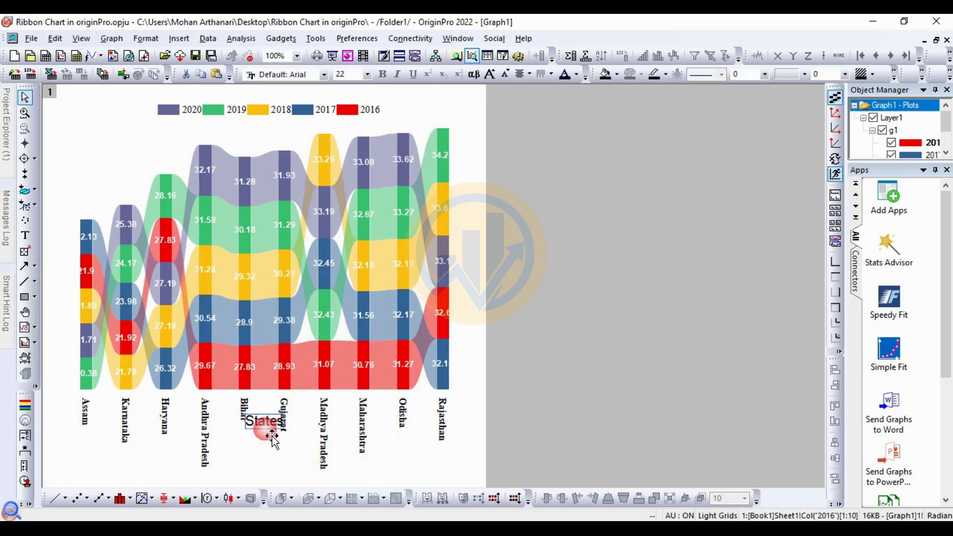
pyautogui.moveTo(276, 427); pyautogui.dragTo(222, 474)
pyautogui.doubleClick(268, 474)
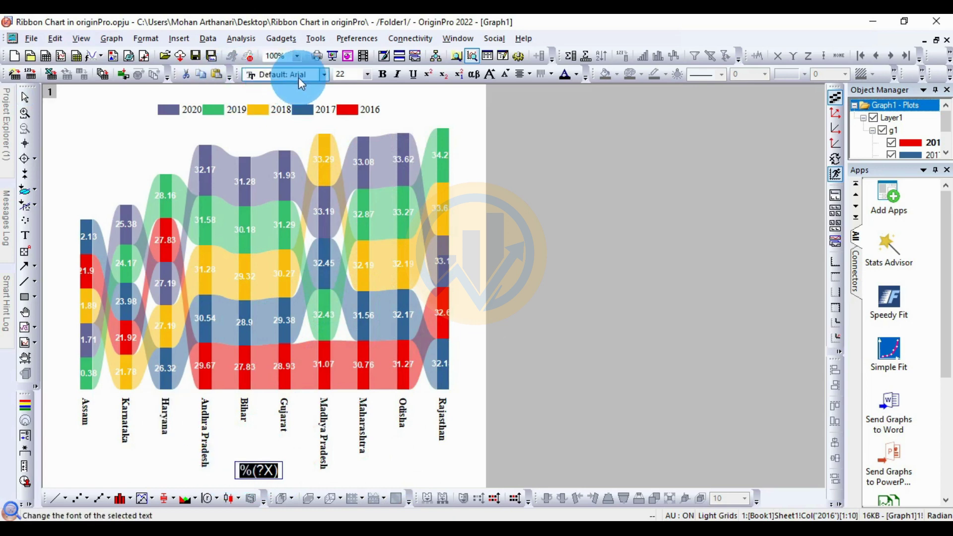
pyautogui.click(323, 74)
pyautogui.click(311, 102)
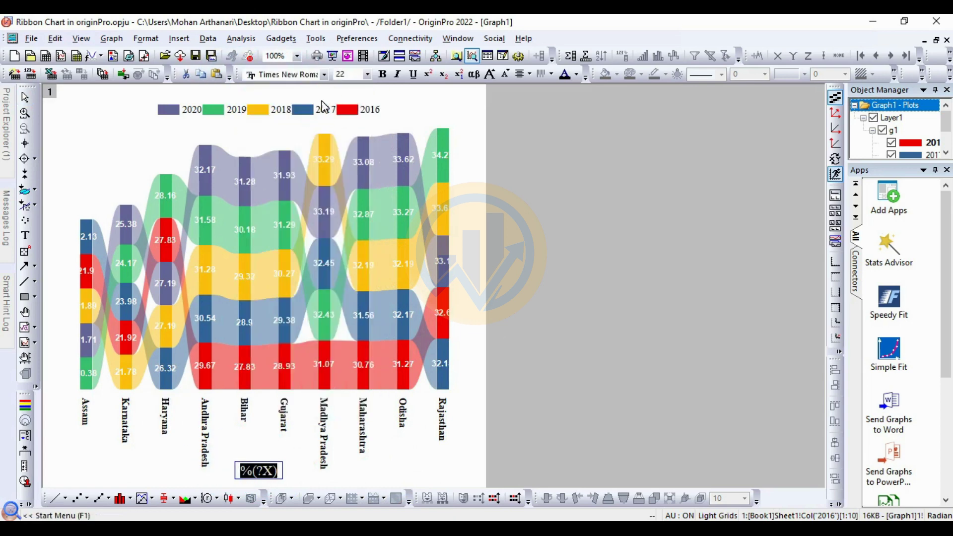
pyautogui.click(368, 74)
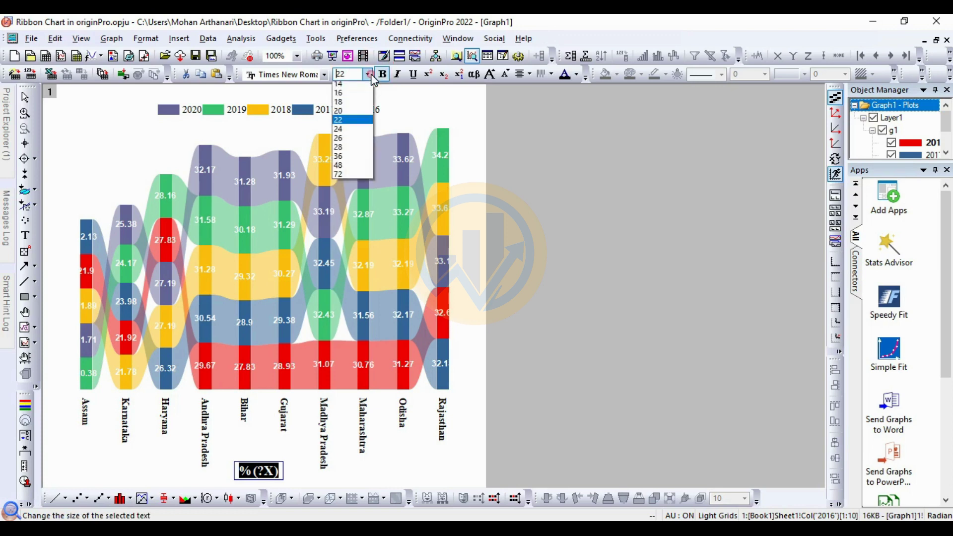
pyautogui.click(354, 159)
pyautogui.click(369, 448)
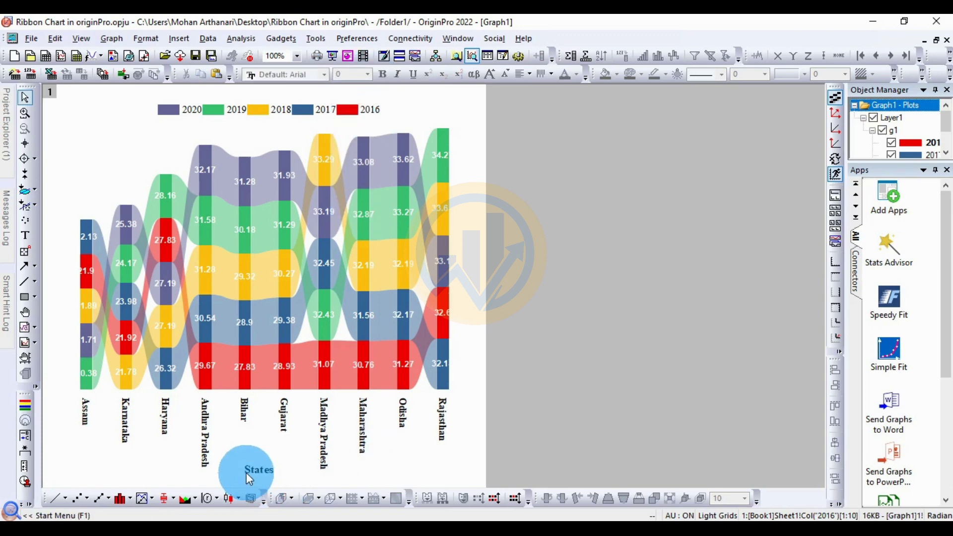
pyautogui.click(278, 472)
pyautogui.click(392, 455)
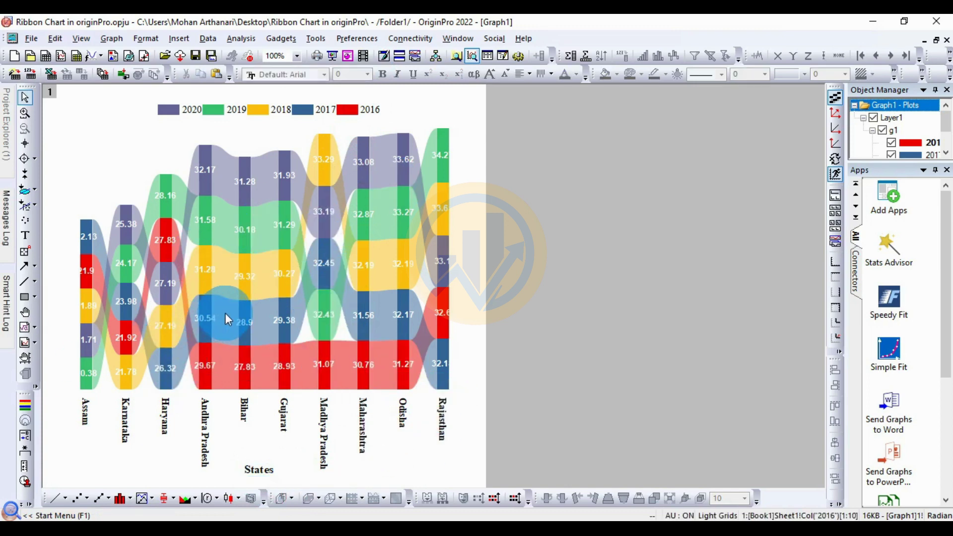
# Change the data labels' font colour to automatic, working from the selected 2018 labels
pyautogui.click(246, 283)
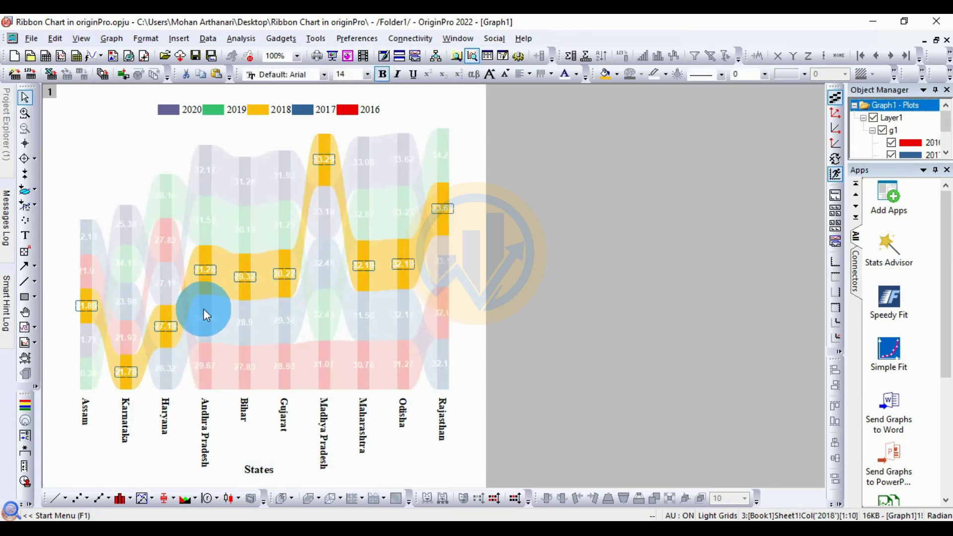
pyautogui.click(579, 74)
pyautogui.click(577, 112)
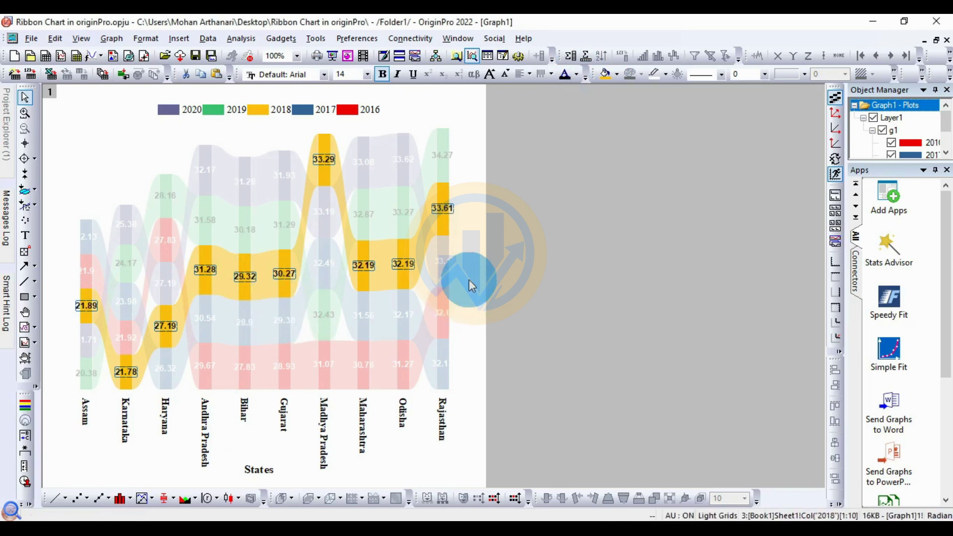
pyautogui.click(471, 307)
# Colour the ribbons by plots with the Rainbow7 increment list in the plot properties and apply it
pyautogui.rightClick(229, 295)
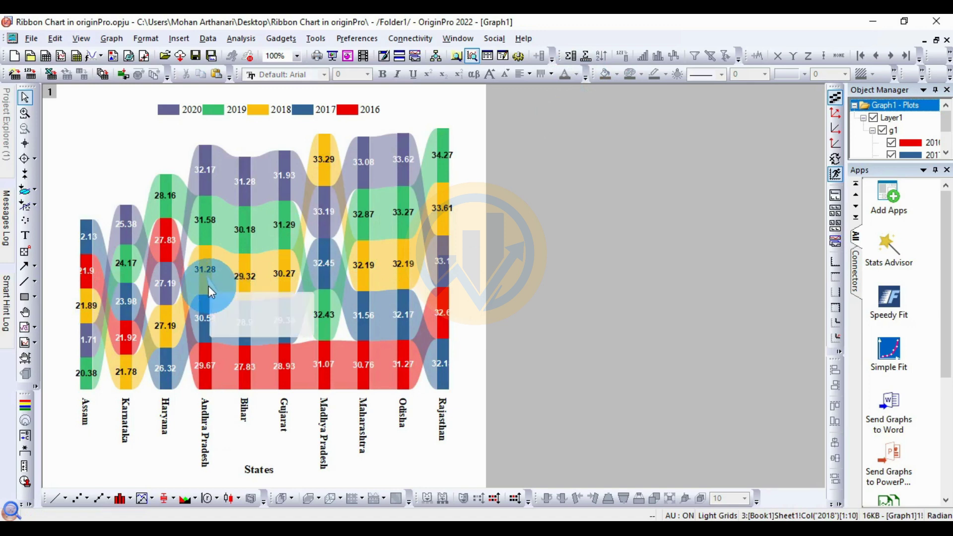
pyautogui.click(208, 285)
pyautogui.doubleClick(211, 291)
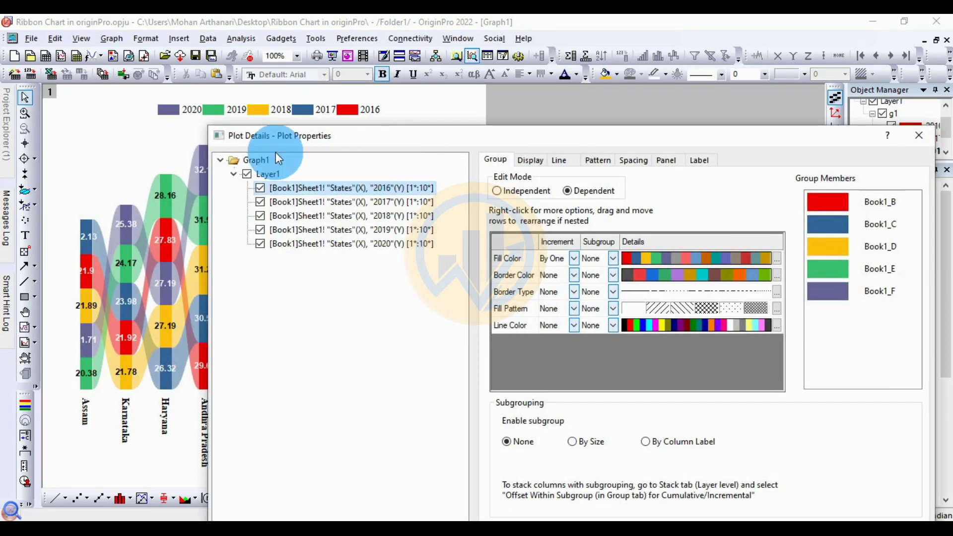
pyautogui.moveTo(443, 141); pyautogui.dragTo(409, 54)
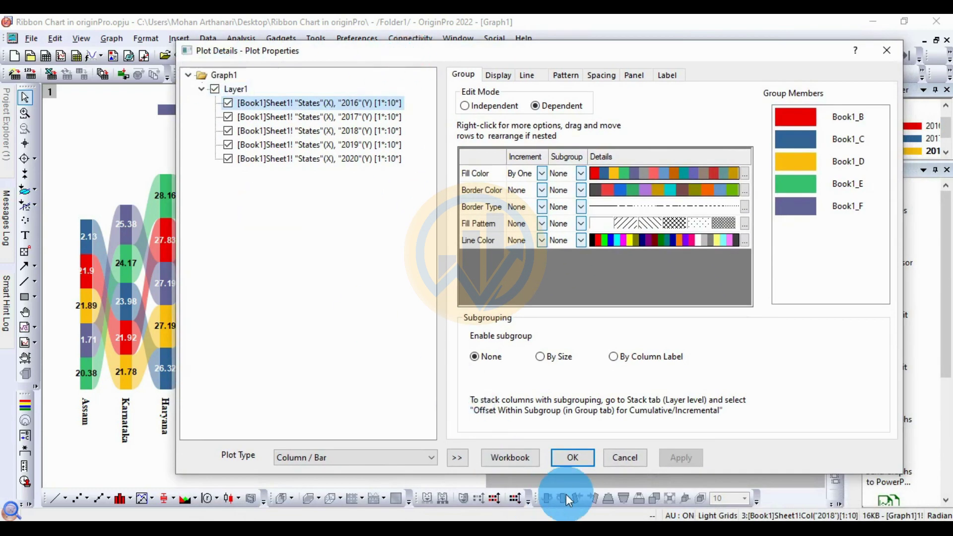
pyautogui.click(456, 457)
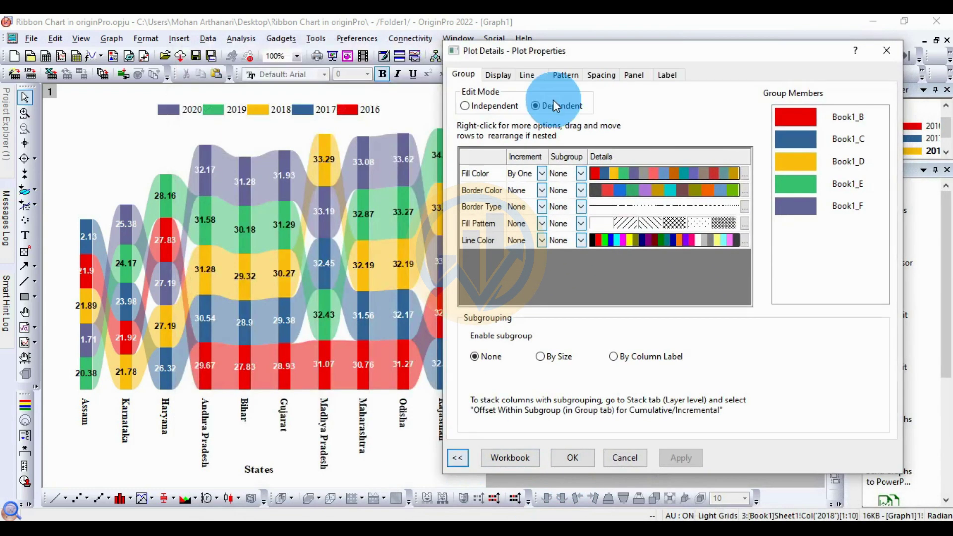
pyautogui.click(495, 76)
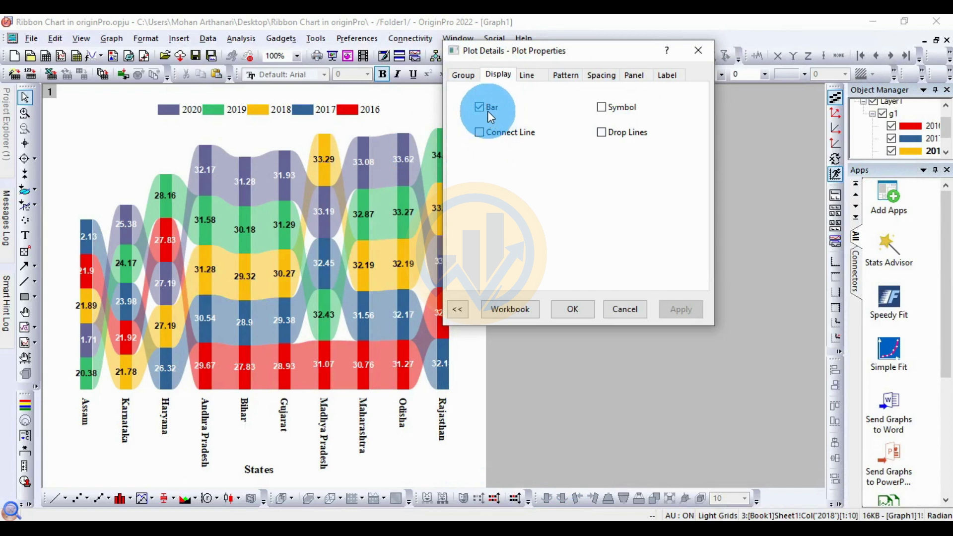
pyautogui.click(527, 75)
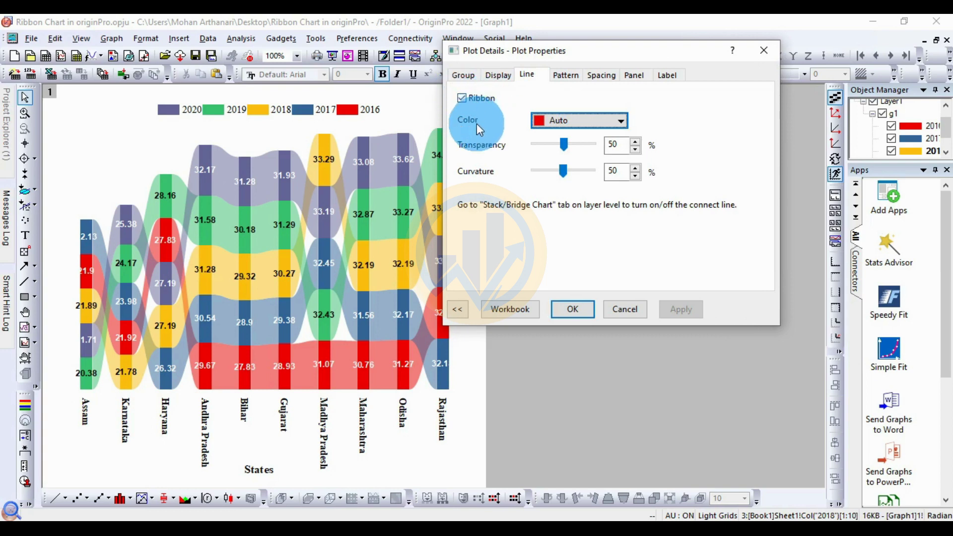
pyautogui.click(593, 121)
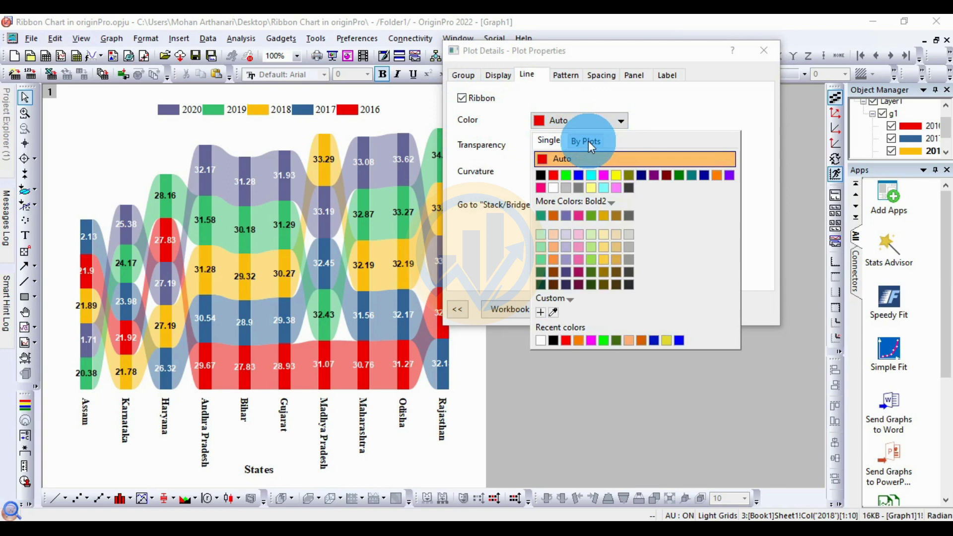
pyautogui.click(588, 141)
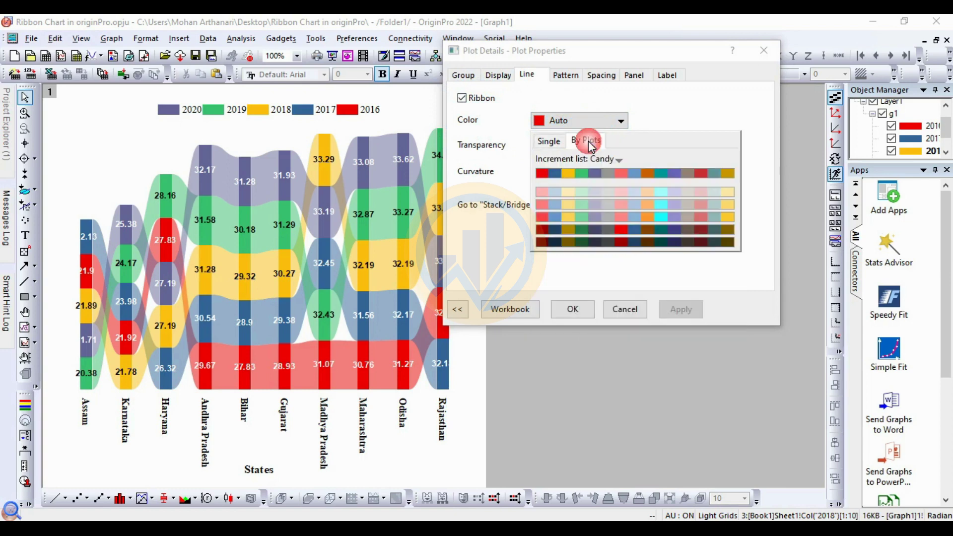
pyautogui.click(613, 159)
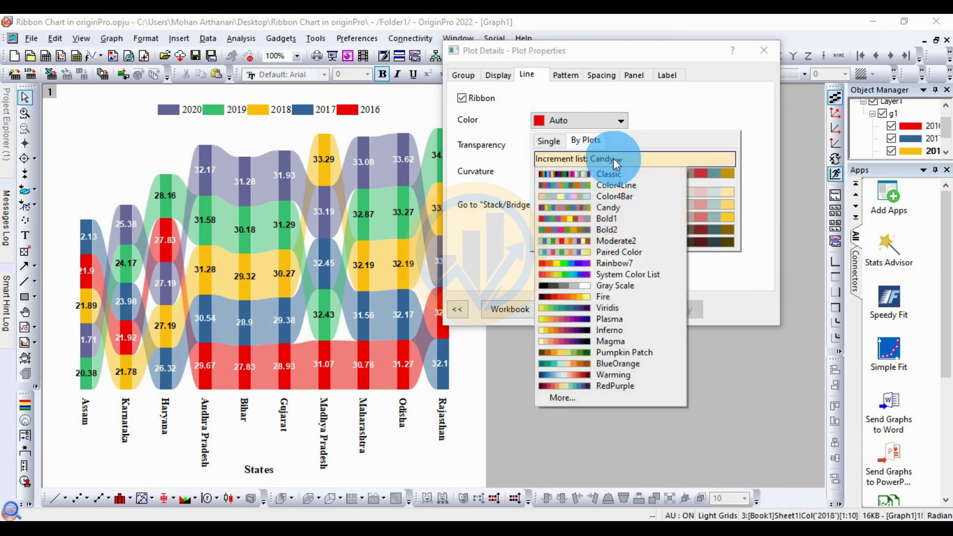
pyautogui.click(631, 263)
pyautogui.click(666, 316)
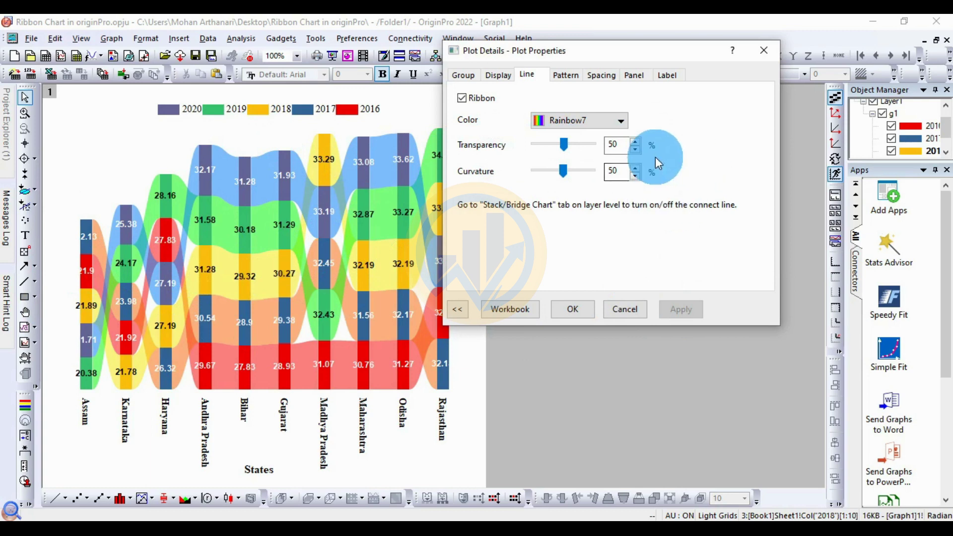
# Try a ribbon transparency of 71% on the chart and set it back to 50%
pyautogui.click(636, 141)
pyautogui.moveTo(635, 142); pyautogui.dragTo(635, 142)
pyautogui.click(681, 310)
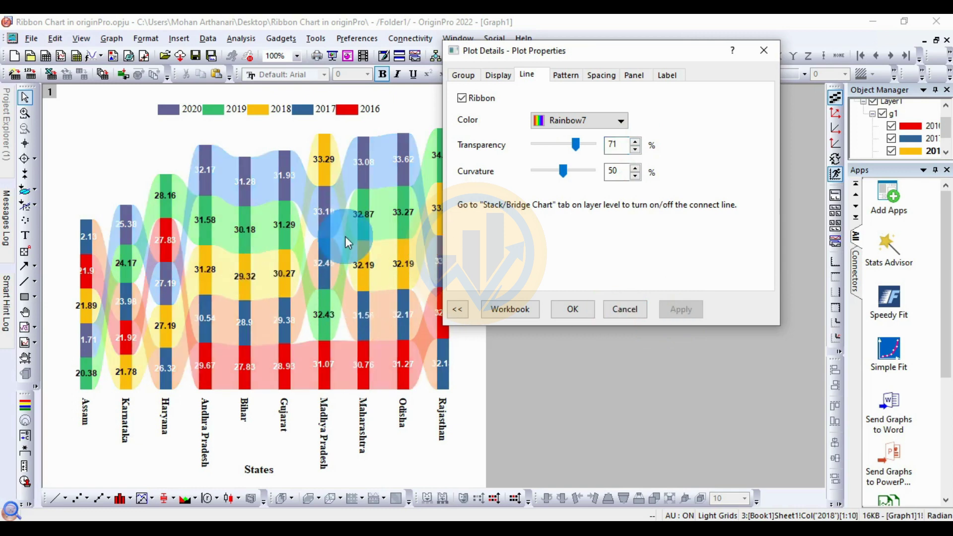
pyautogui.click(635, 150)
pyautogui.moveTo(636, 150); pyautogui.dragTo(636, 150)
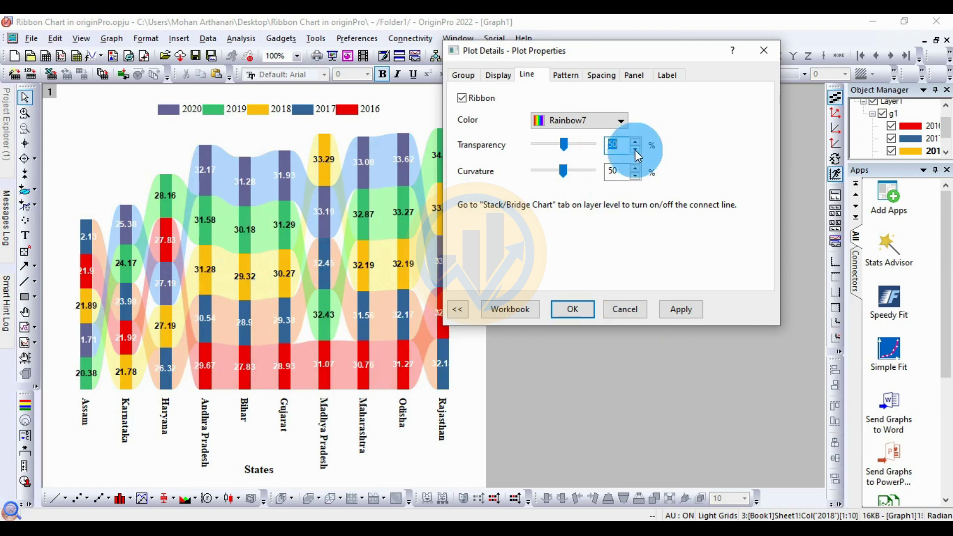
# Give the bars a black solid border with a width of 1.5 and apply it to the chart
pyautogui.click(571, 77)
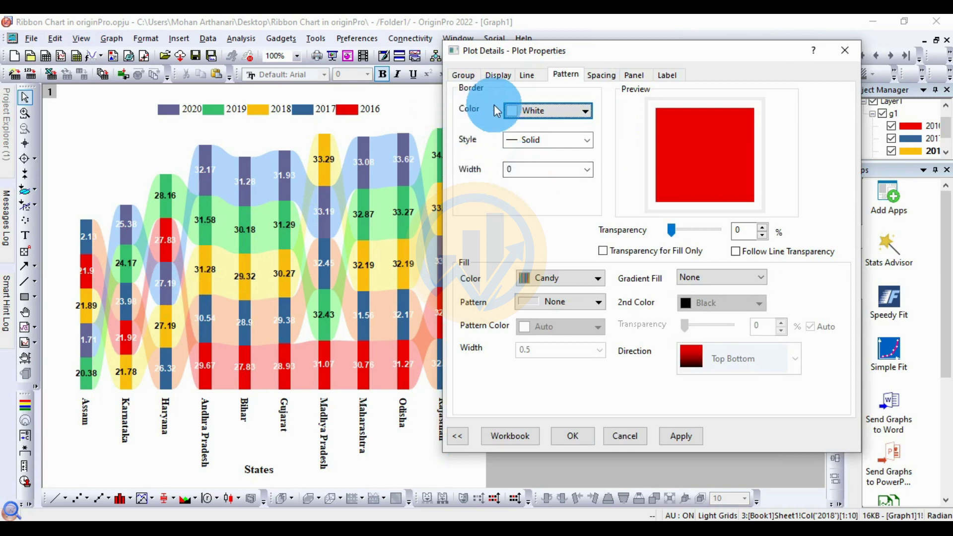
pyautogui.click(580, 112)
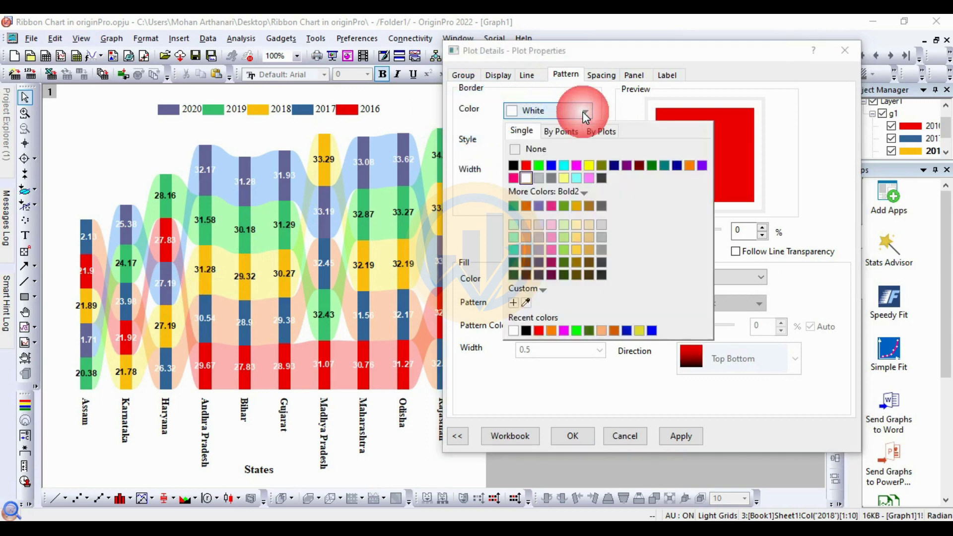
pyautogui.click(518, 162)
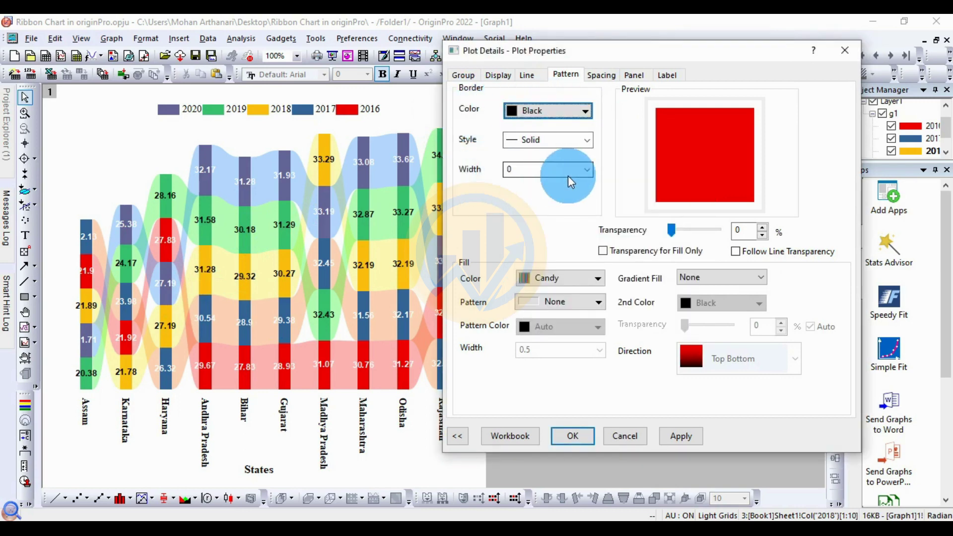
pyautogui.click(587, 169)
pyautogui.click(518, 214)
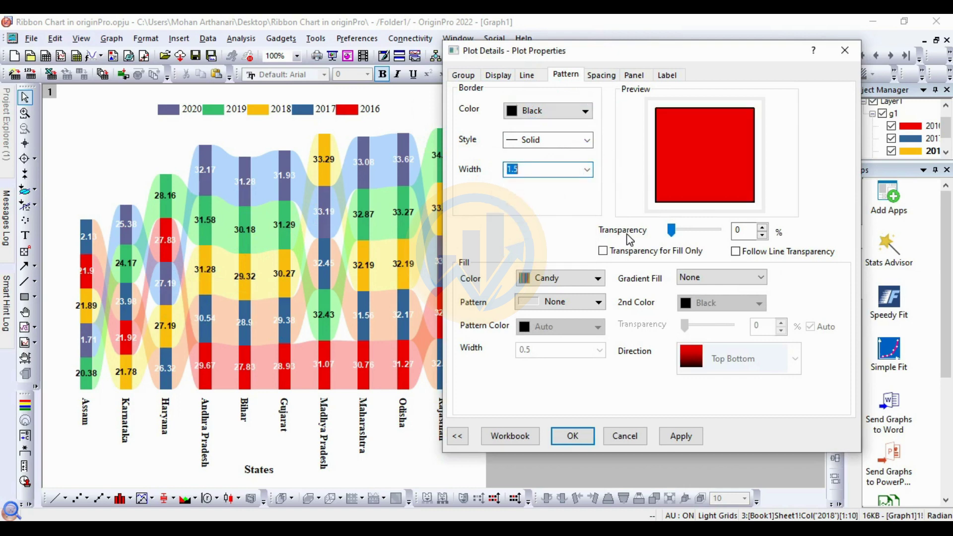
pyautogui.click(695, 438)
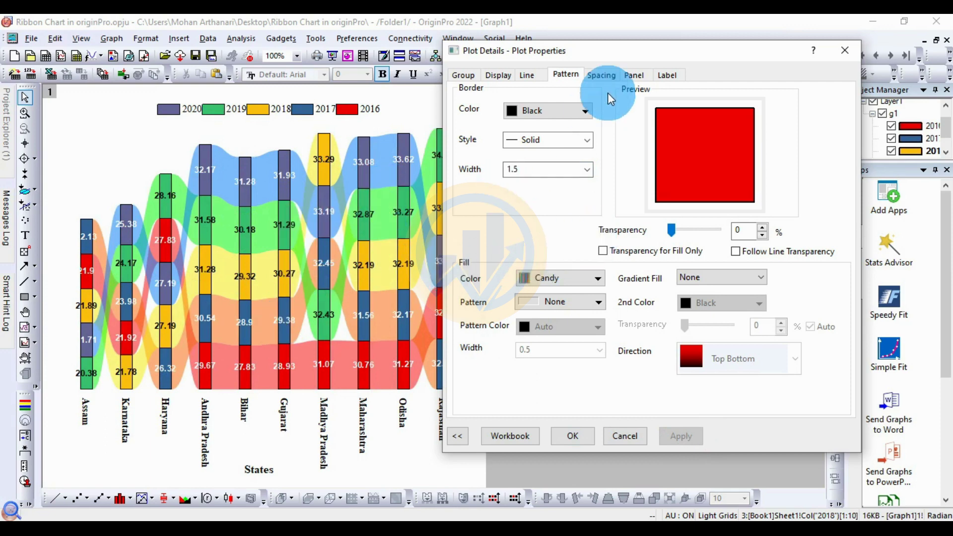
# Set the gap between bars to 50% and apply it to the chart
pyautogui.click(606, 76)
pyautogui.click(531, 102)
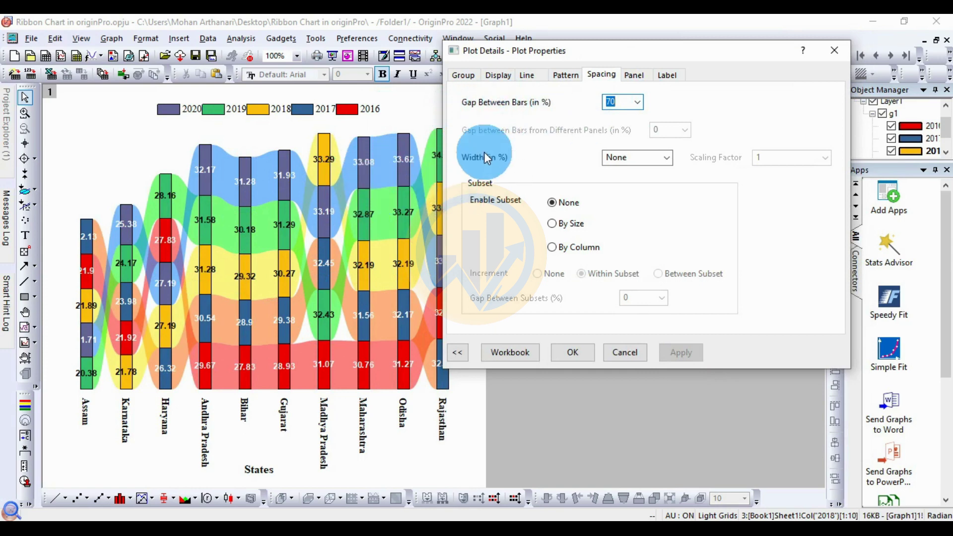
pyautogui.click(636, 102)
pyautogui.click(612, 177)
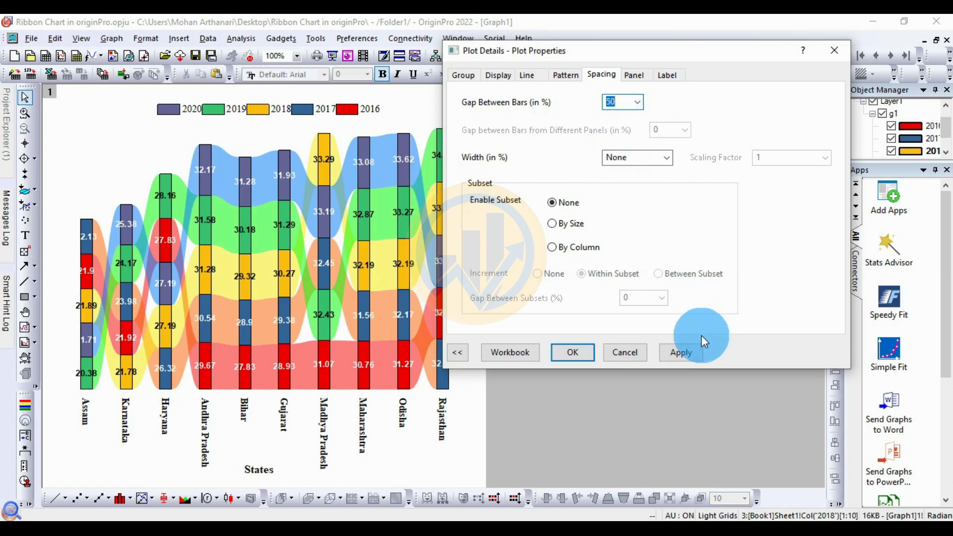
pyautogui.click(693, 351)
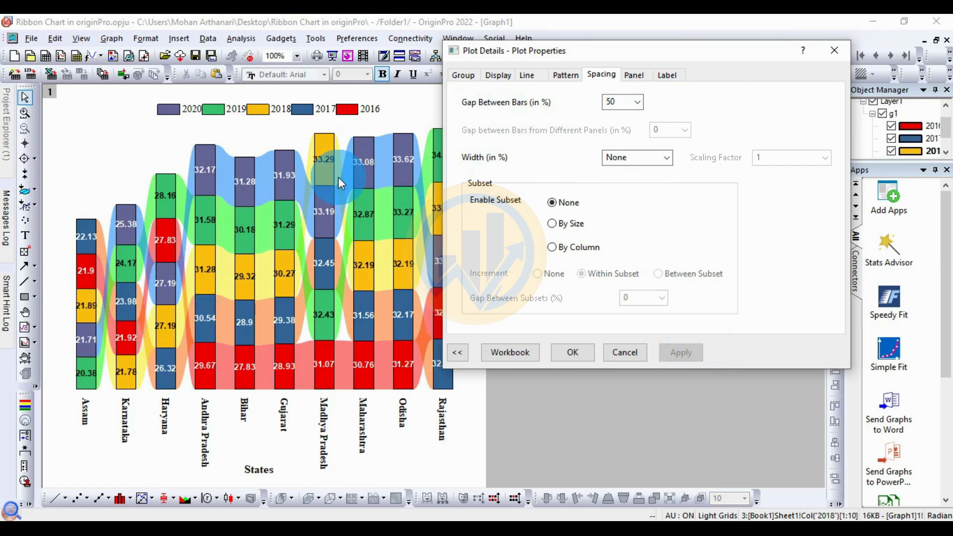
# Set the font of the bars' data labels to Times New Roman in the plot properties
pyautogui.click(634, 75)
pyautogui.click(682, 78)
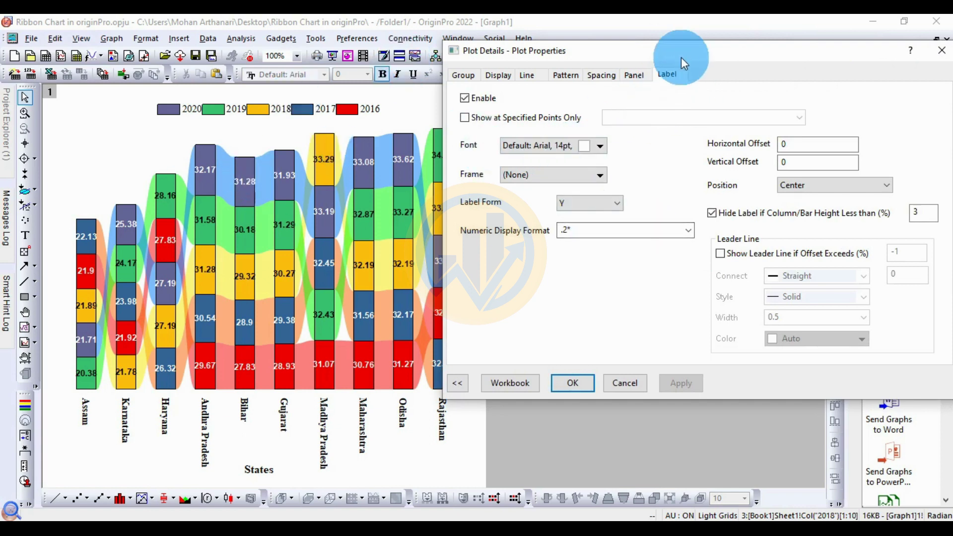
pyautogui.moveTo(675, 56); pyautogui.dragTo(642, 47)
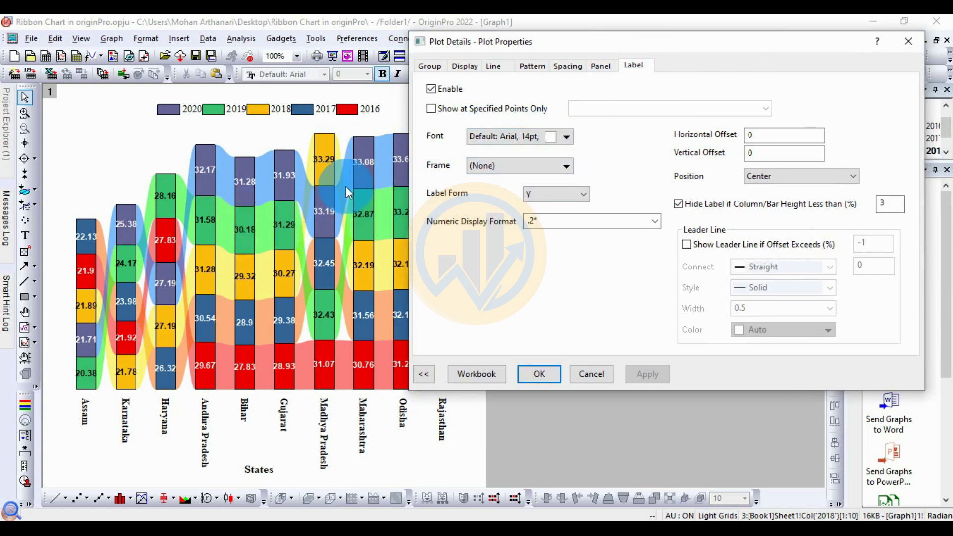
pyautogui.click(533, 144)
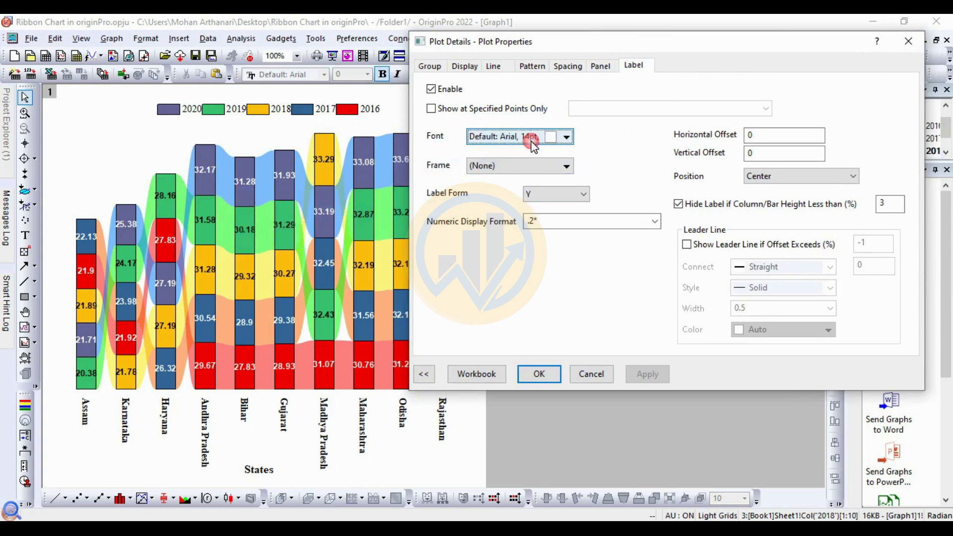
pyautogui.click(587, 164)
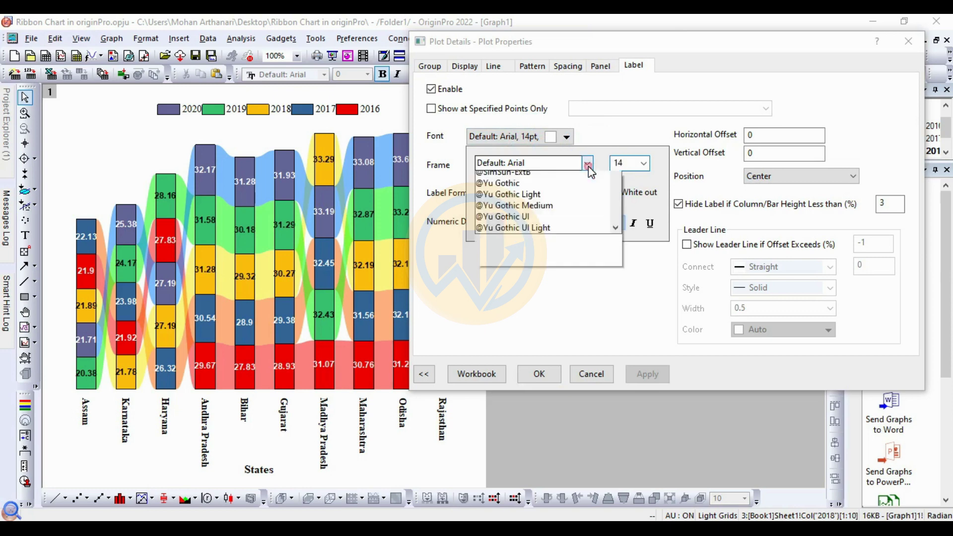
pyautogui.click(541, 188)
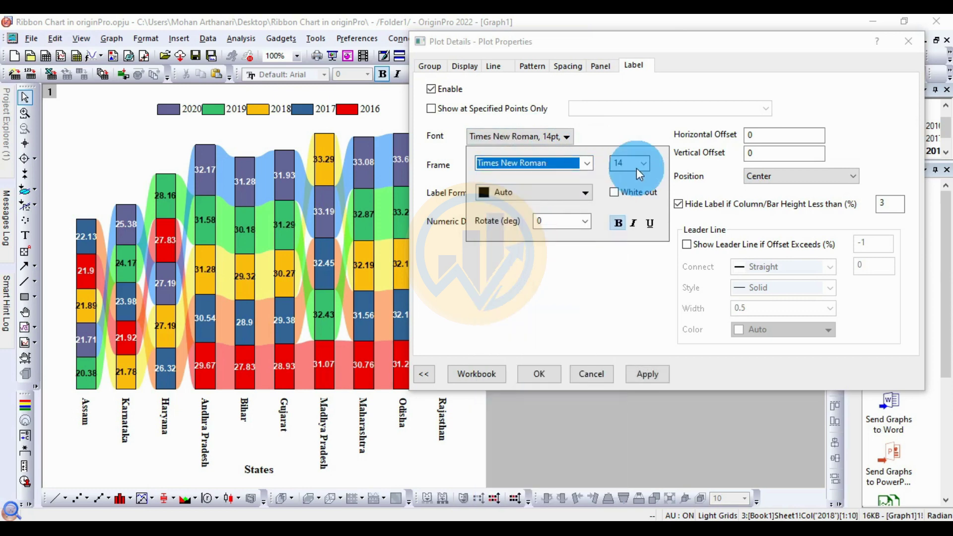
# Rotate the data labels by 90 degrees, apply the change to the chart and close the plot properties
pyautogui.click(586, 220)
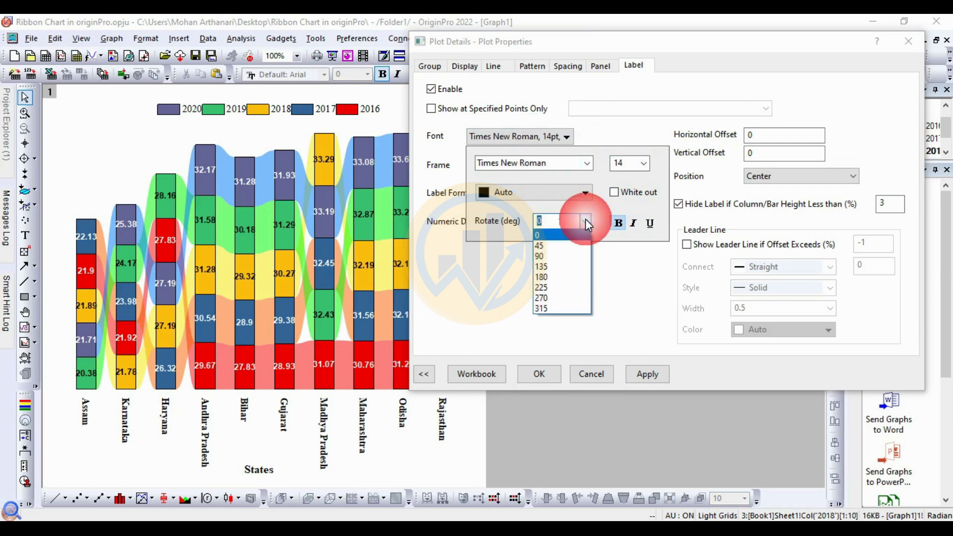
pyautogui.click(550, 248)
pyautogui.click(651, 373)
pyautogui.click(654, 374)
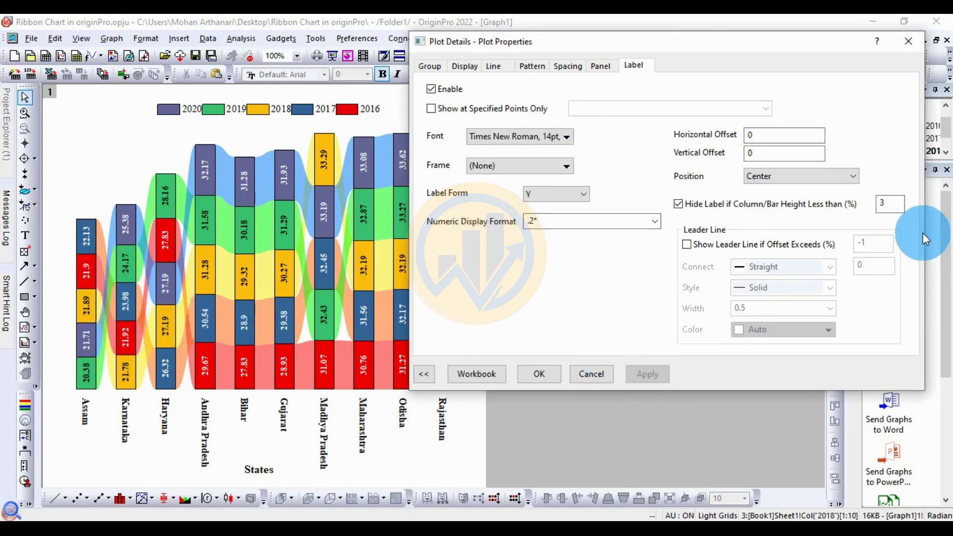
pyautogui.click(545, 377)
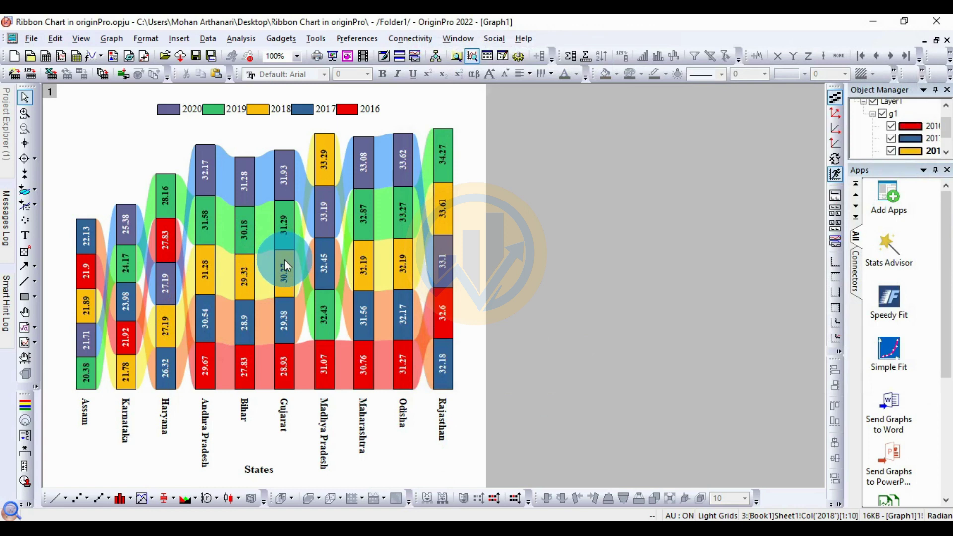
# Highlight the 2018 and 2017 series in turn to examine how each year's ribbon runs across the states
pyautogui.moveTo(281, 263)
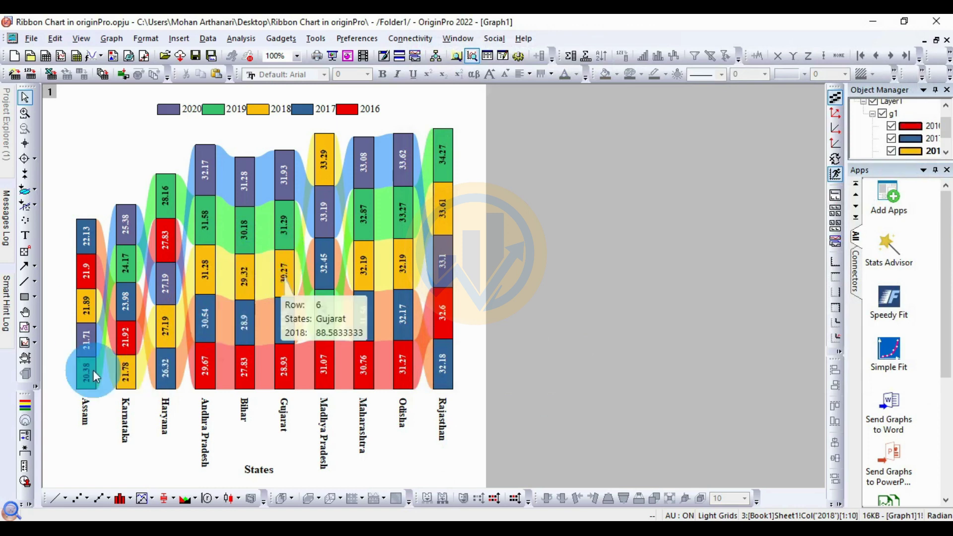
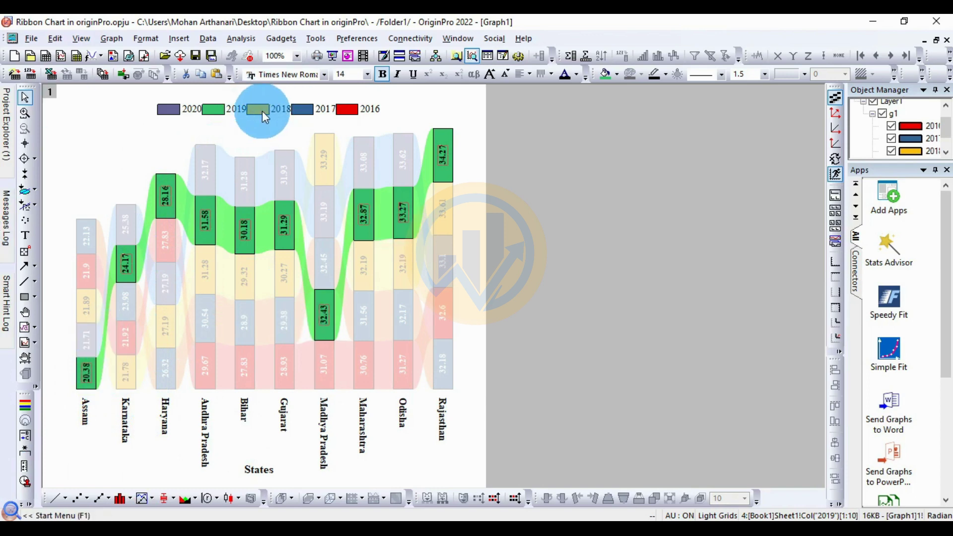
pyautogui.click(90, 313)
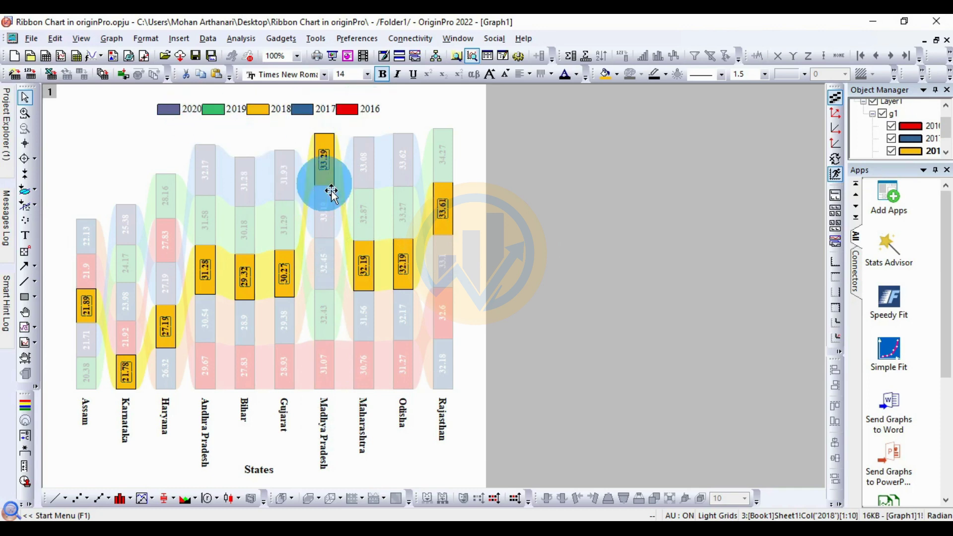
pyautogui.click(311, 112)
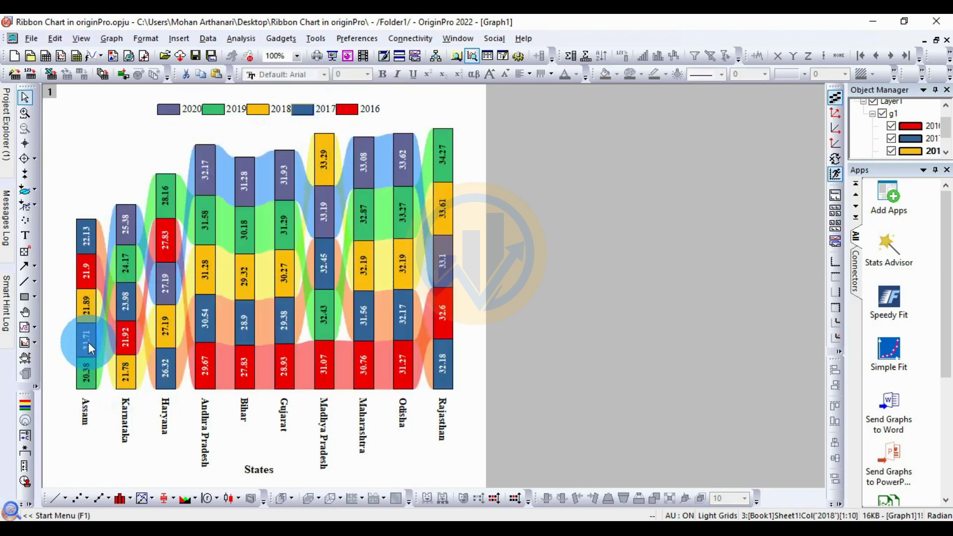
pyautogui.click(86, 243)
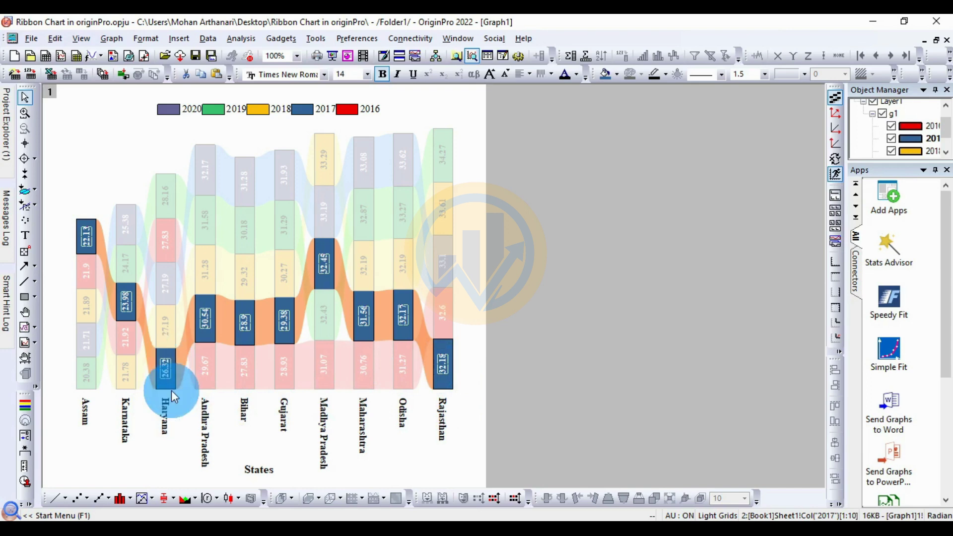
pyautogui.click(474, 321)
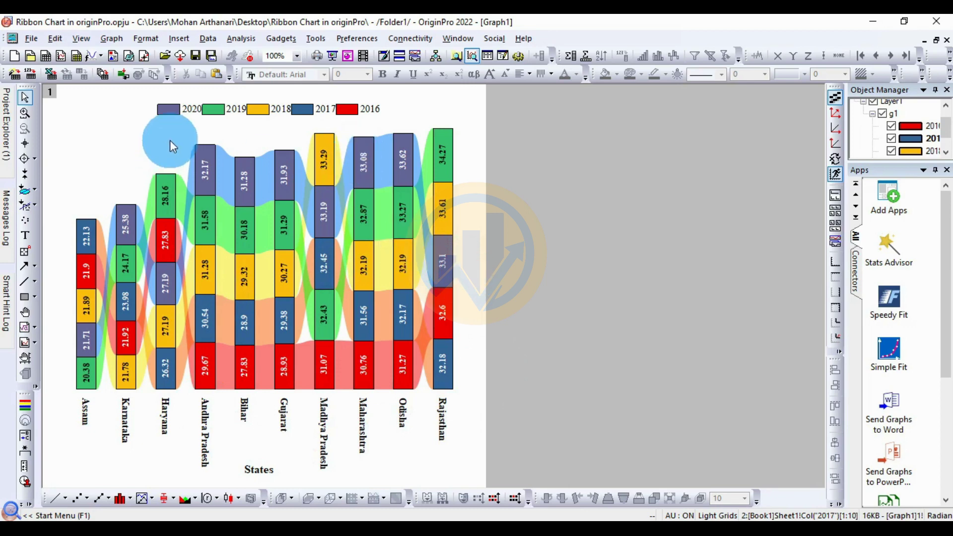
pyautogui.click(87, 169)
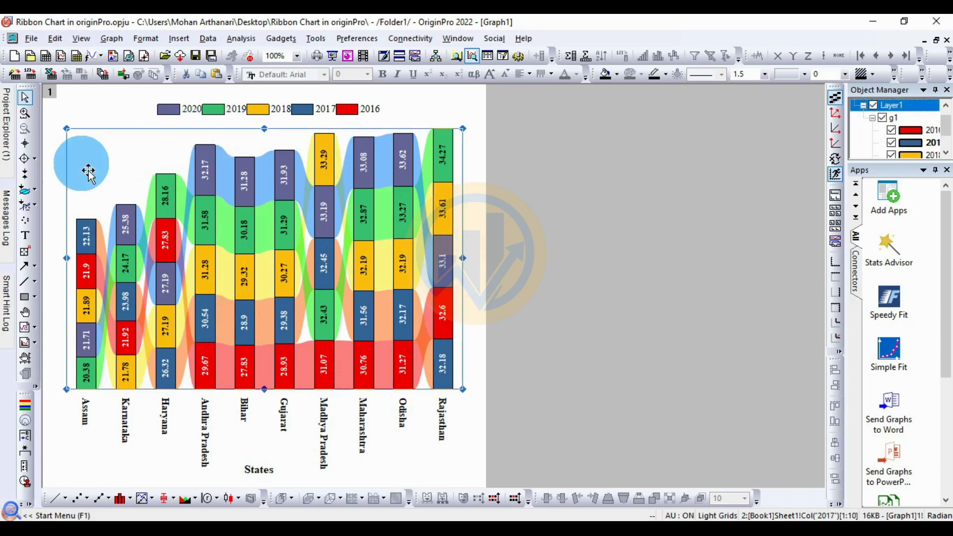
pyautogui.click(113, 112)
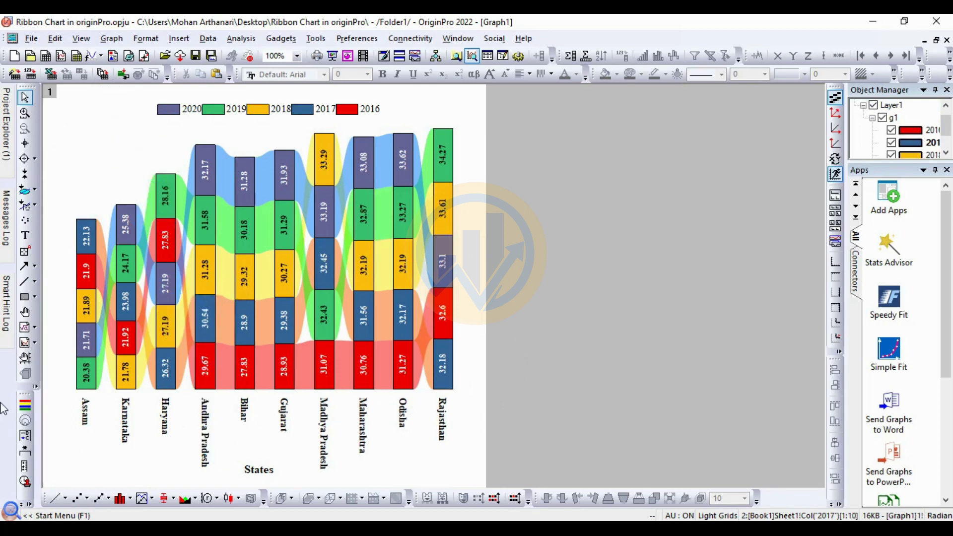
# Start exporting the graph as an image and choose JPEG as the image type
pyautogui.click(32, 42)
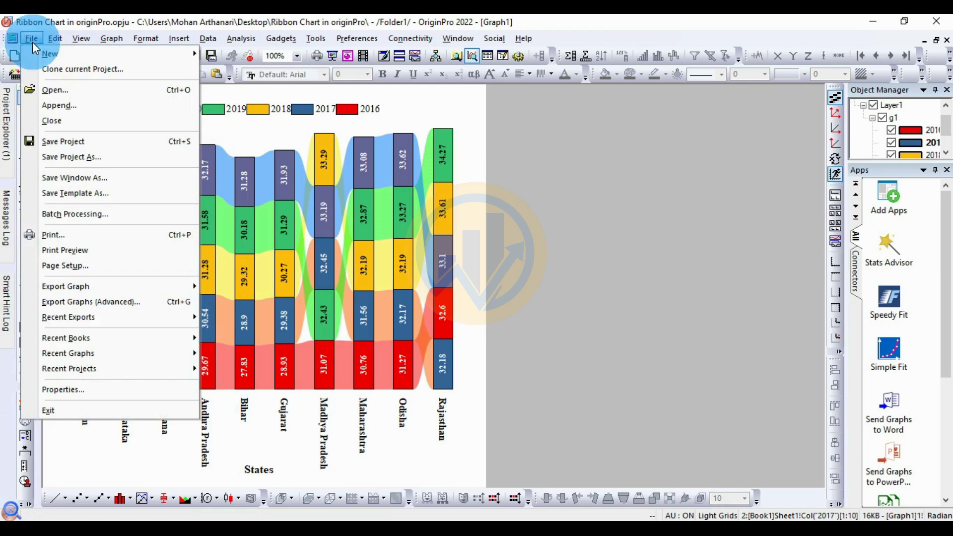
pyautogui.moveTo(73, 290)
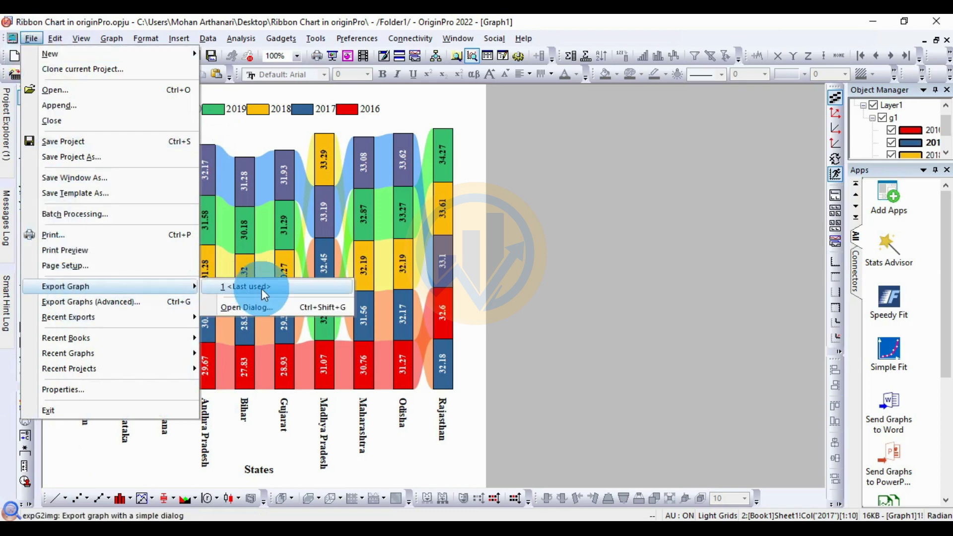
pyautogui.click(243, 308)
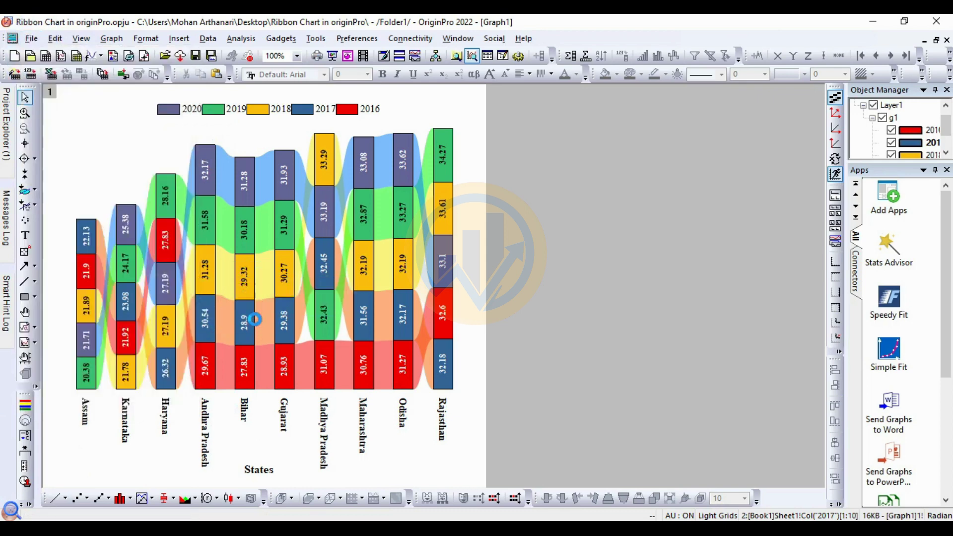
pyautogui.moveTo(363, 152)
pyautogui.mouseDown()
pyautogui.moveTo(404, 144)
pyautogui.moveTo(412, 133)
pyautogui.moveTo(375, 148)
pyautogui.mouseUp()
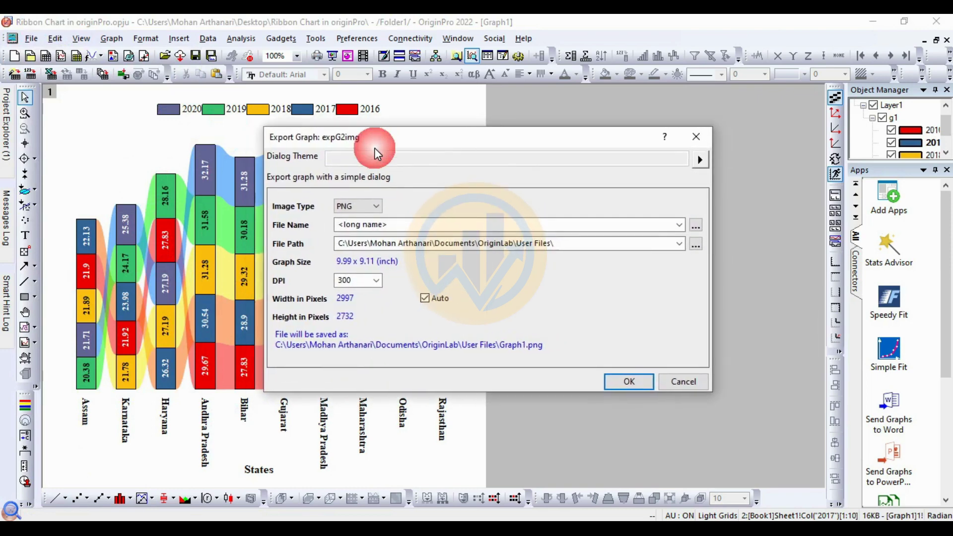
pyautogui.click(376, 206)
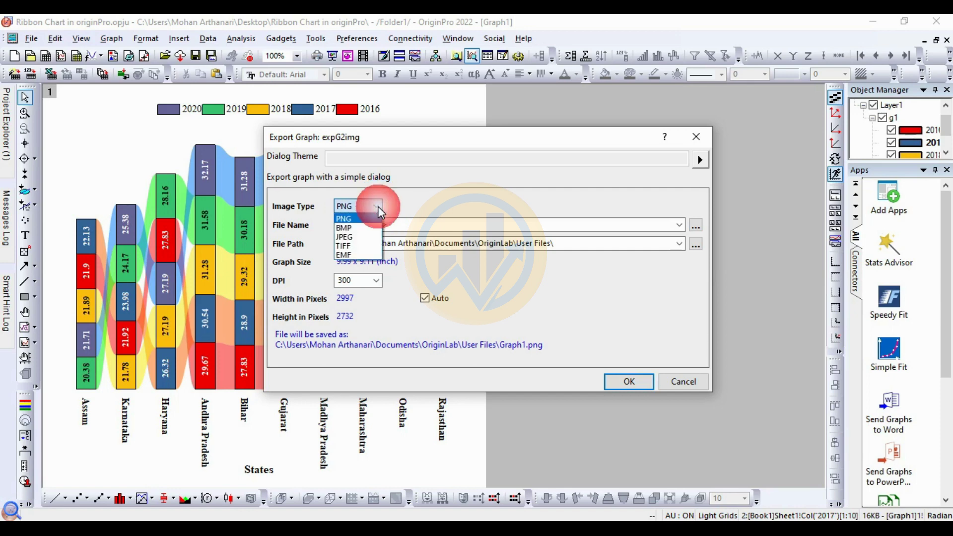
pyautogui.click(350, 238)
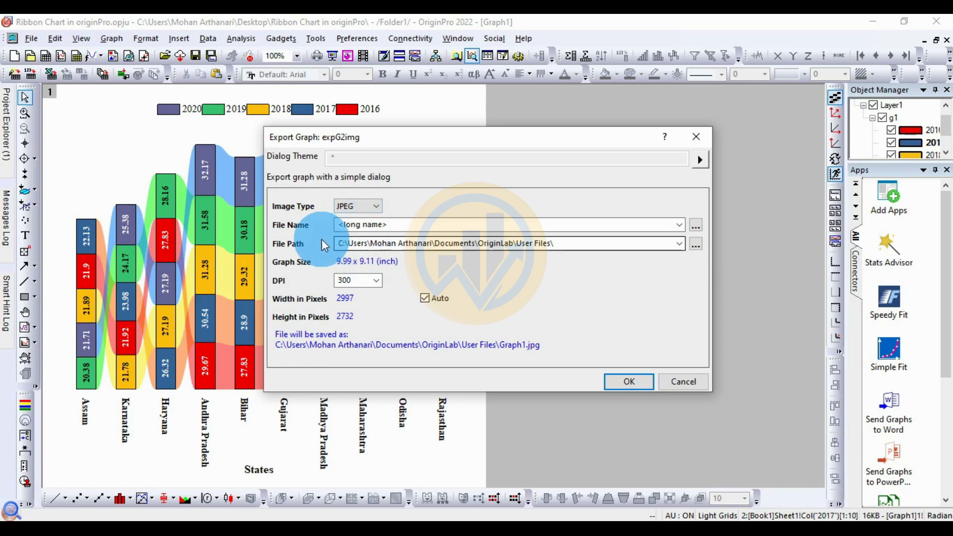
# Name the export file "Ribbon Chart" and set its destination to the "Ribbon Chart in originPro" folder on the Desktop
pyautogui.click(397, 224)
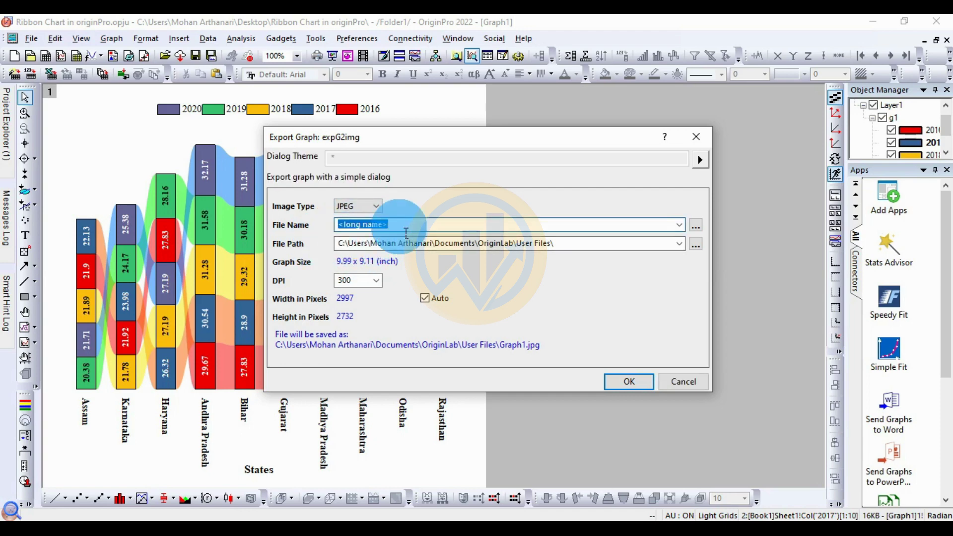
pyautogui.write('R')
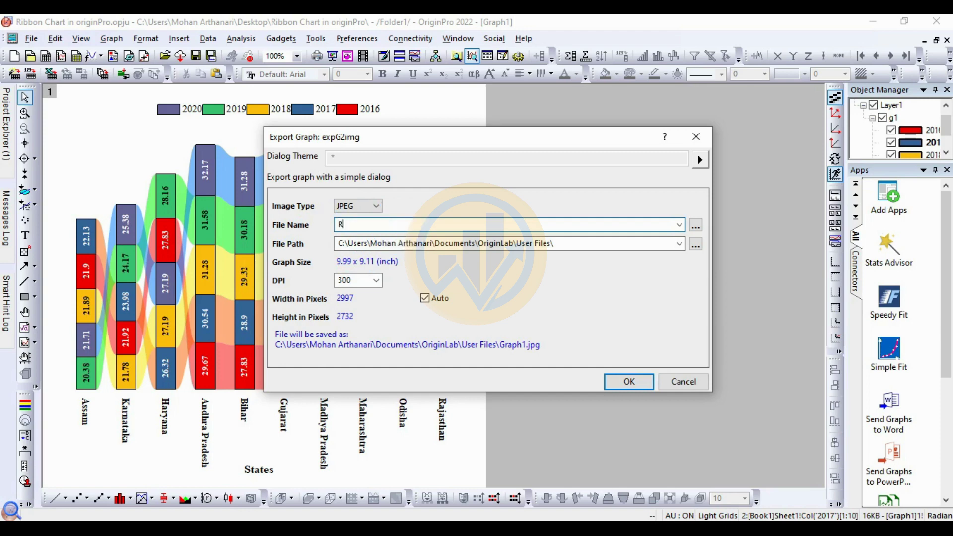
pyautogui.write('ibbon Chart')
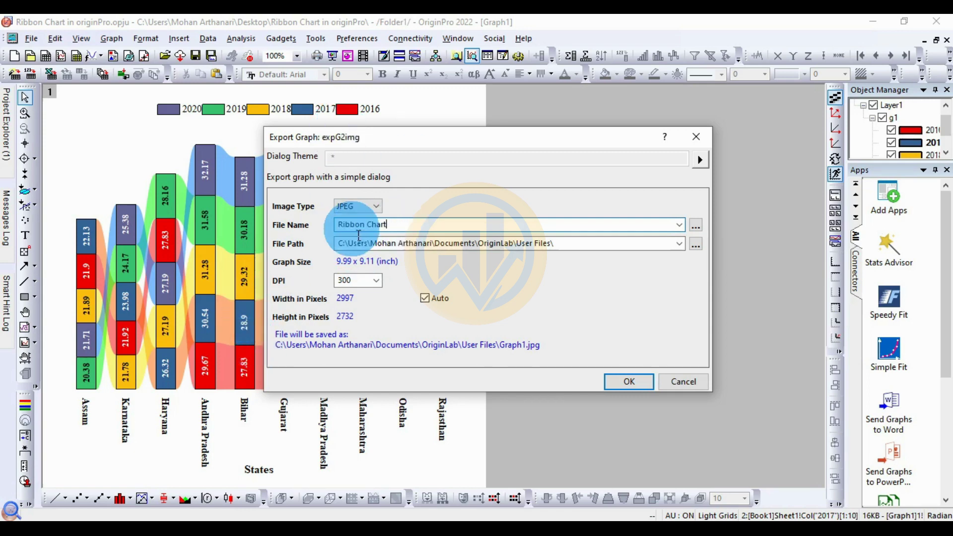
pyautogui.click(695, 245)
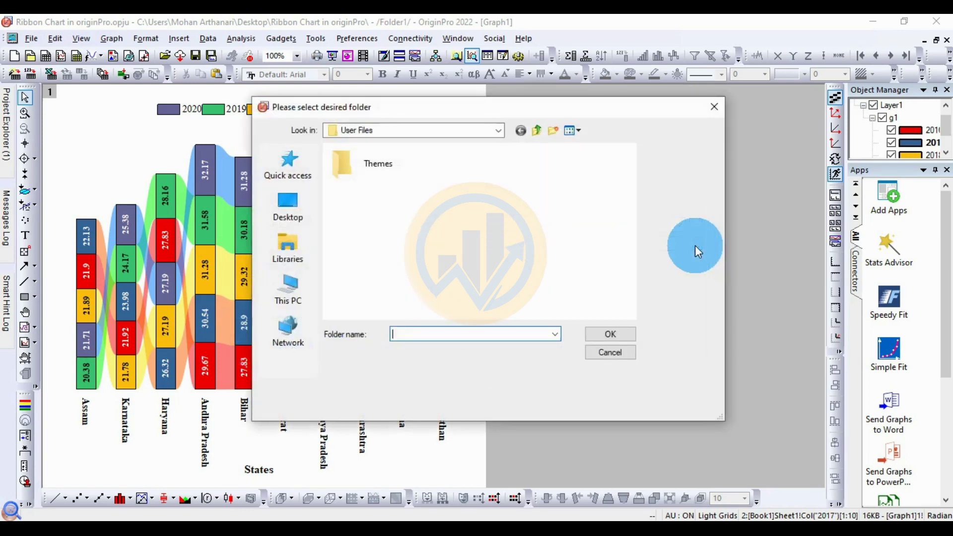
pyautogui.click(292, 215)
pyautogui.scroll(-5, 452, 243)
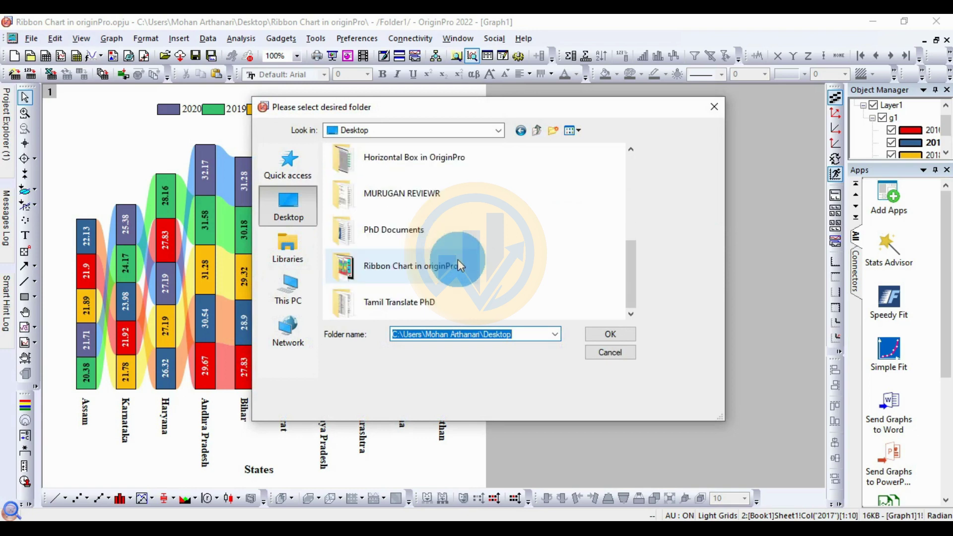
pyautogui.click(462, 276)
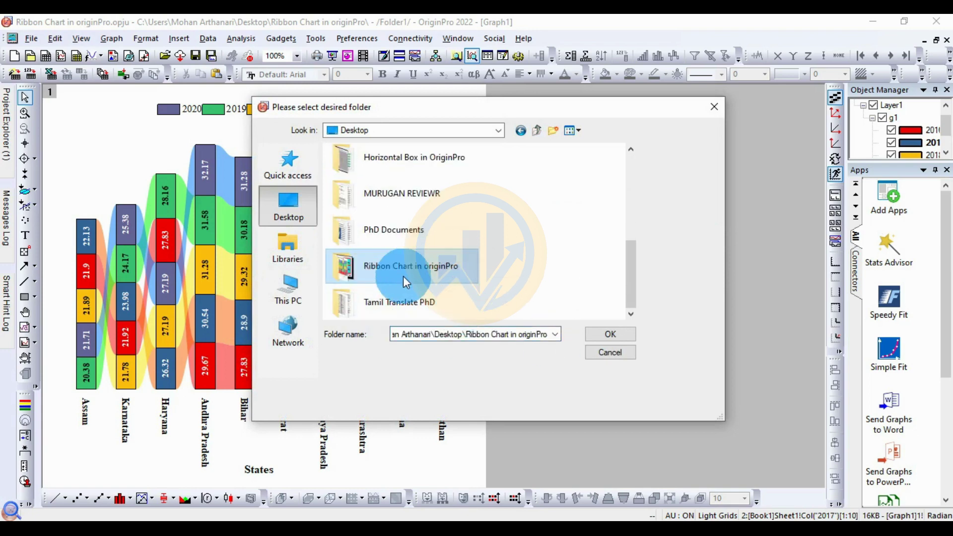
pyautogui.click(610, 334)
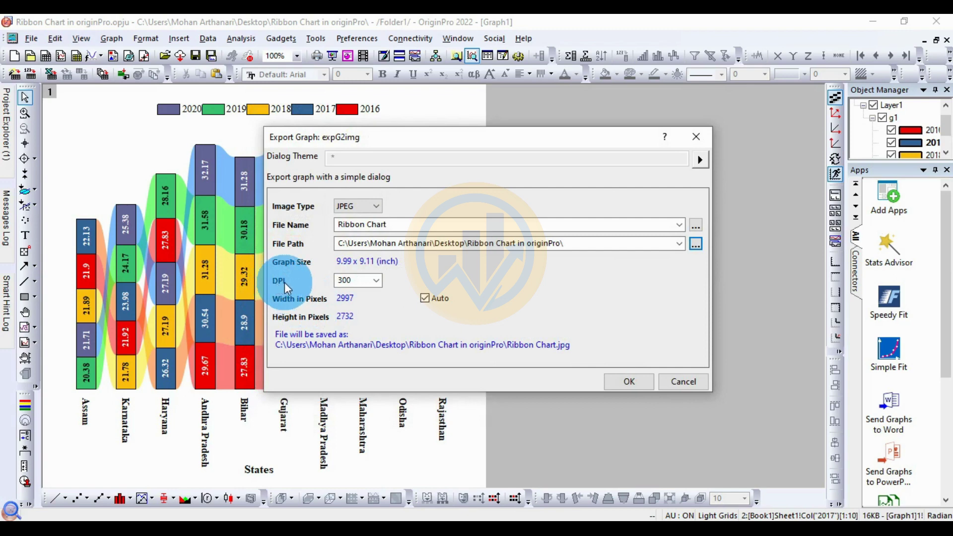
# Choose a resolution of 300 DPI and export the graph image
pyautogui.click(377, 282)
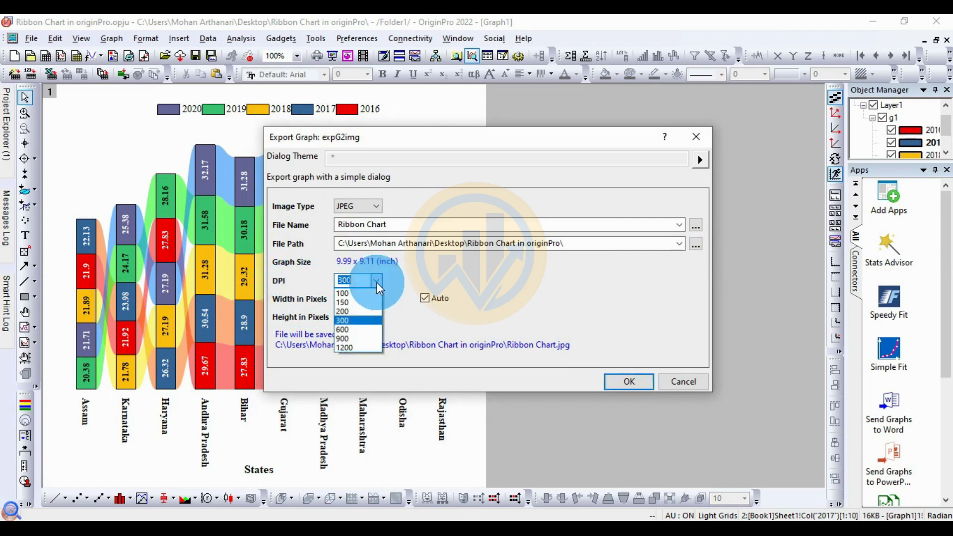
pyautogui.click(364, 321)
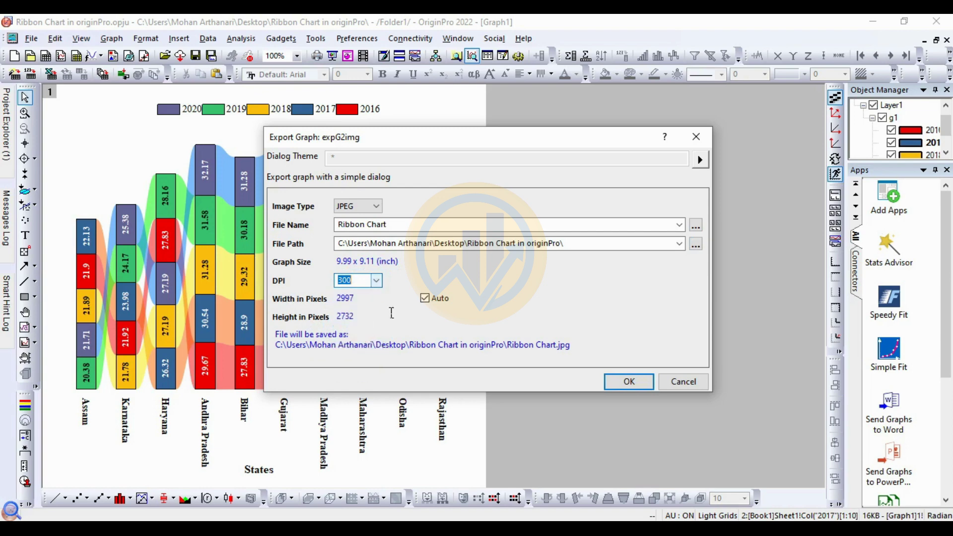
pyautogui.click(648, 389)
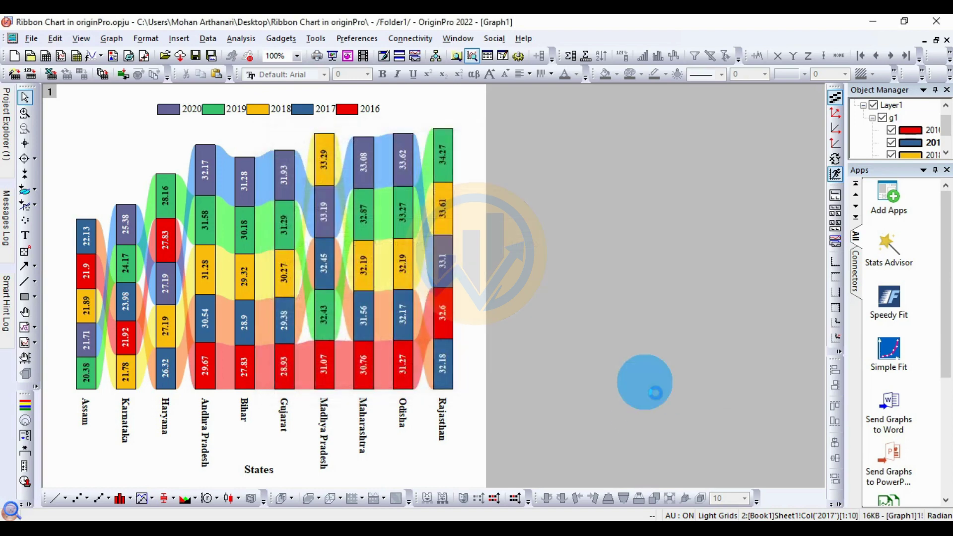